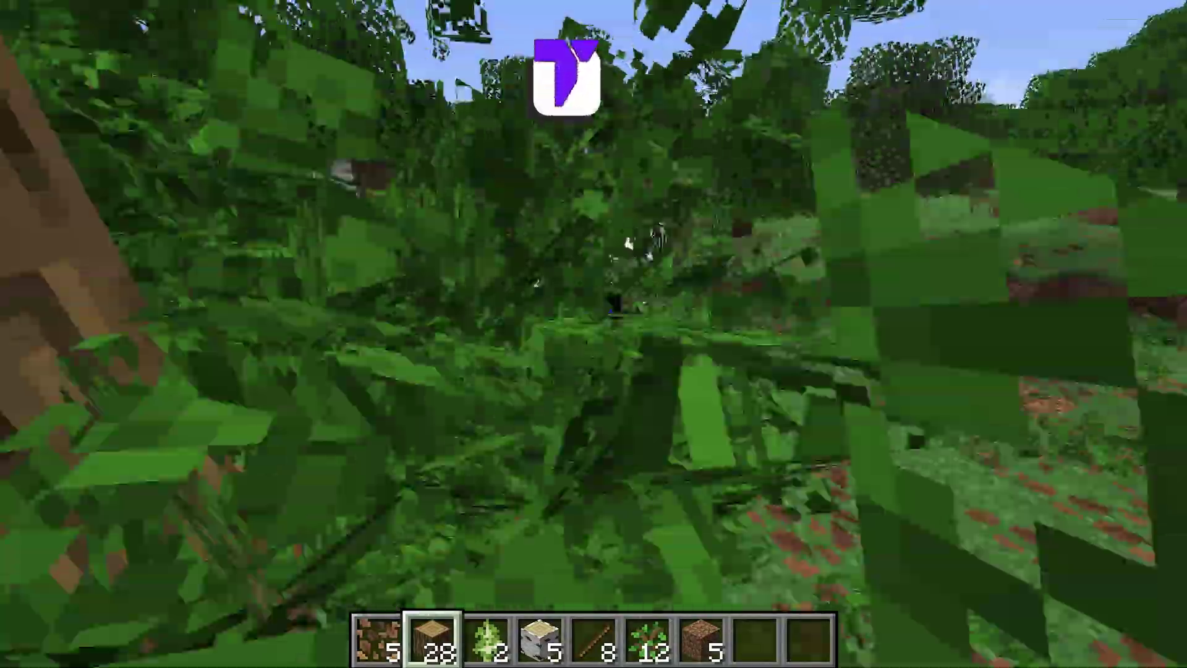
key("w")
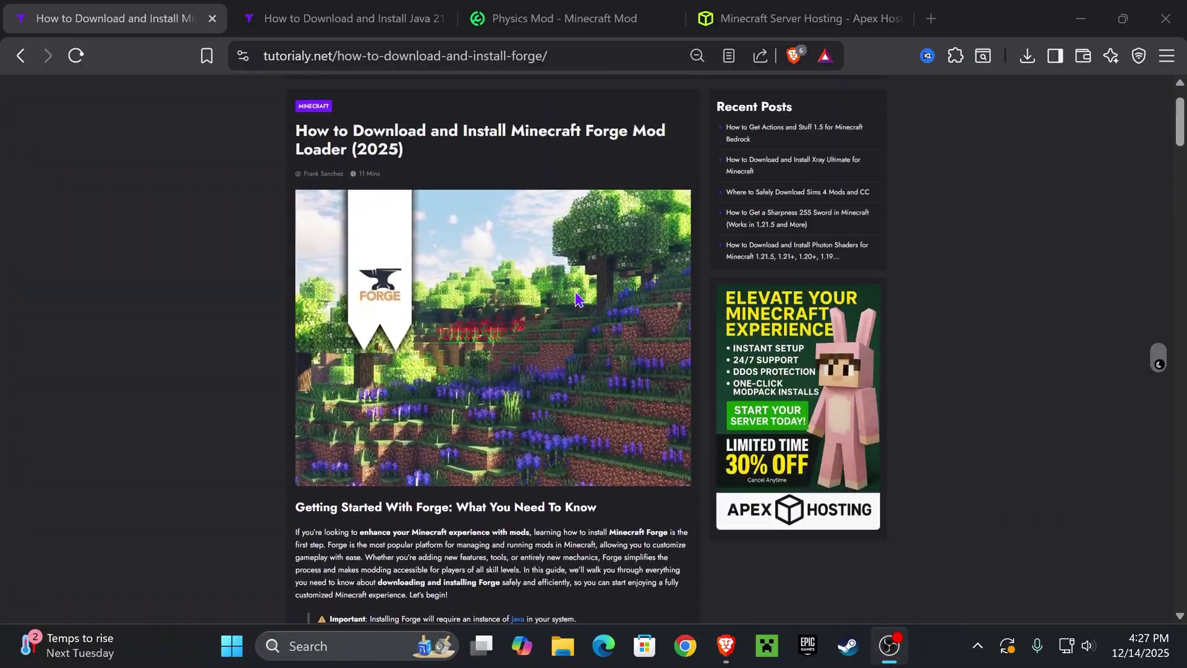
Step: Look through the Forge guide's download instructions and open the official Minecraft Forge download site
scroll(451, 230, "up", 1)
scroll(493, 233, "down", 20)
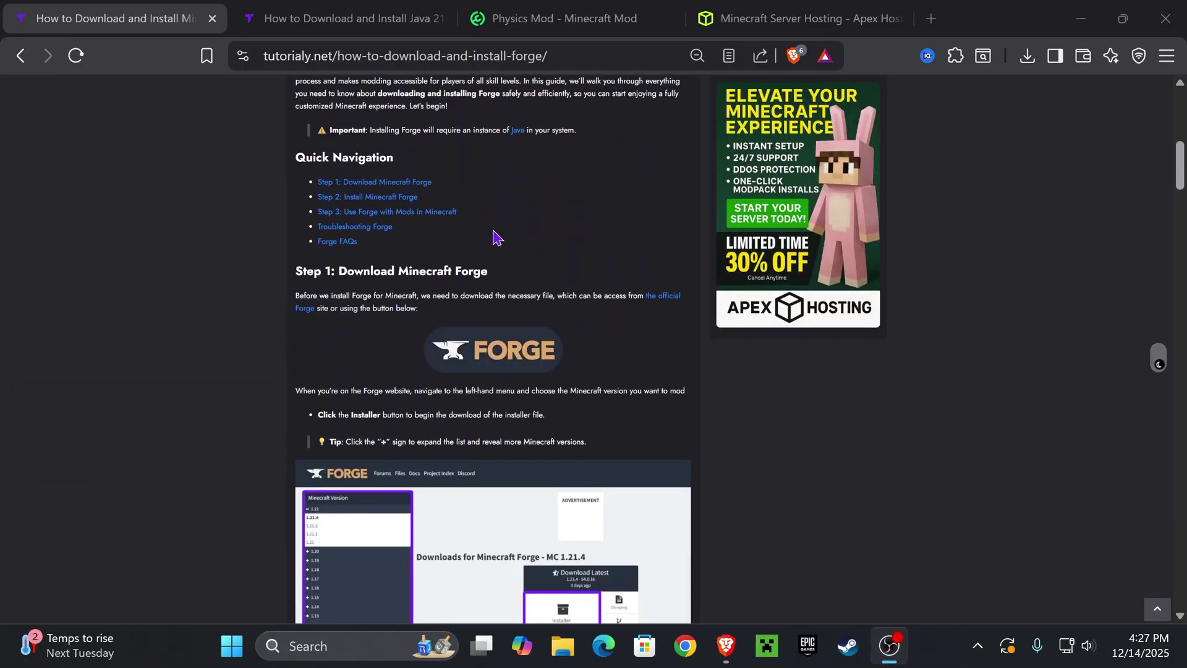
scroll(624, 285, "up", 15)
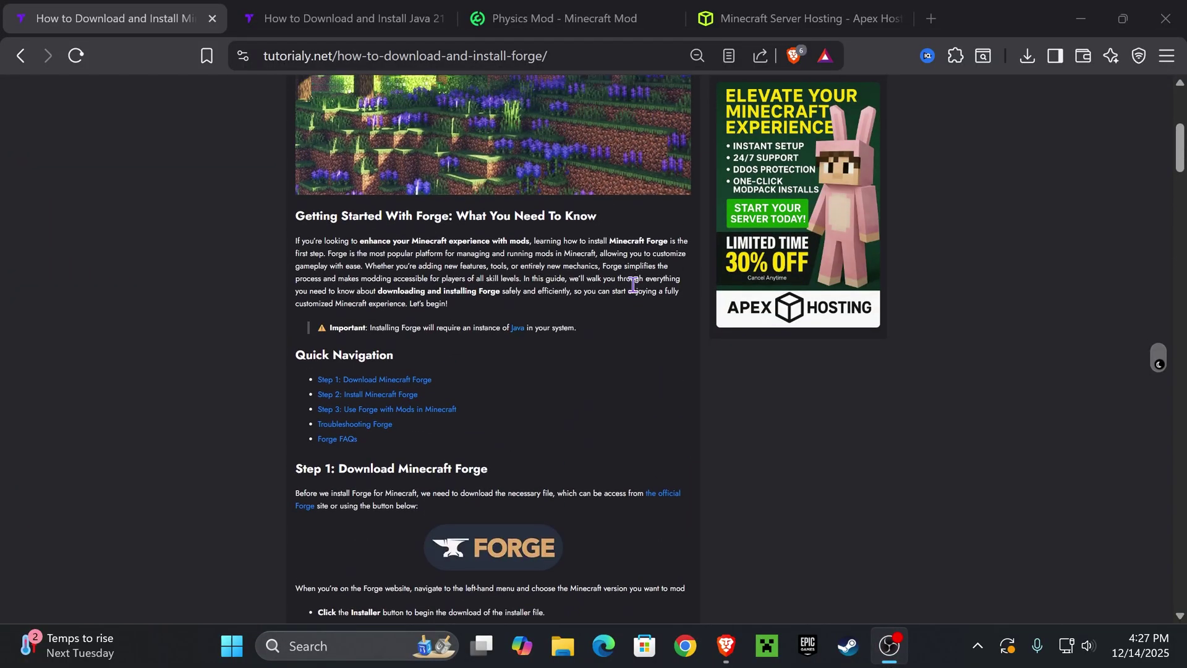
scroll(636, 291, "up", 5)
scroll(630, 282, "down", 4)
scroll(629, 277, "down", 16)
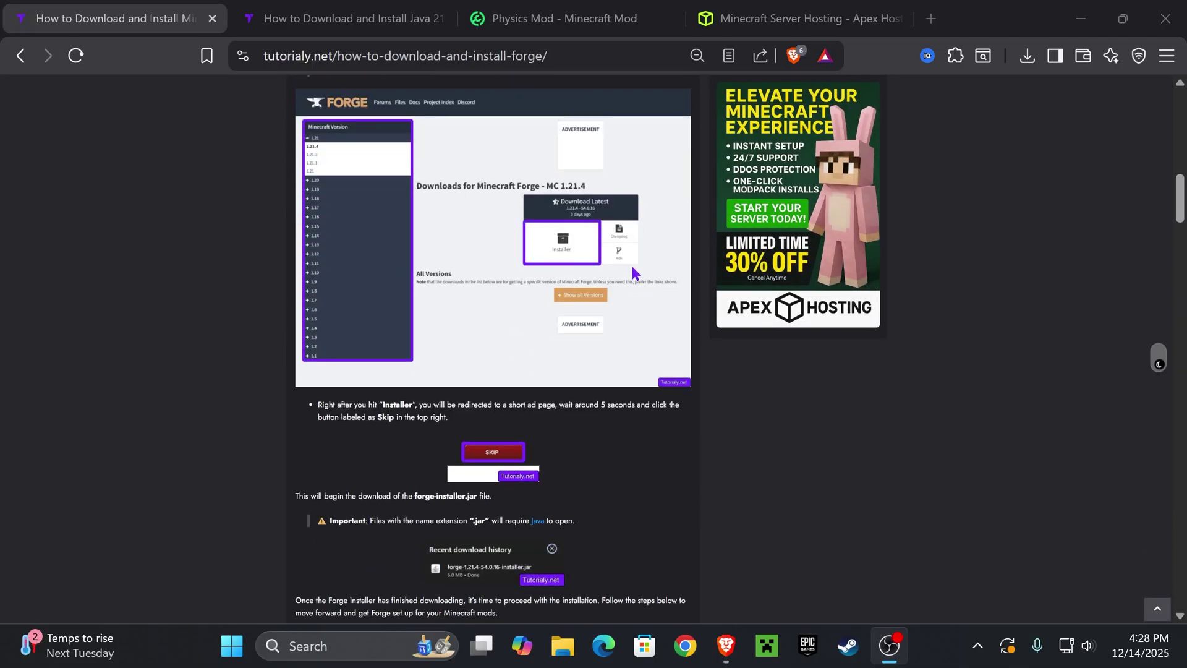
scroll(632, 282, "up", 8)
scroll(631, 278, "up", 6)
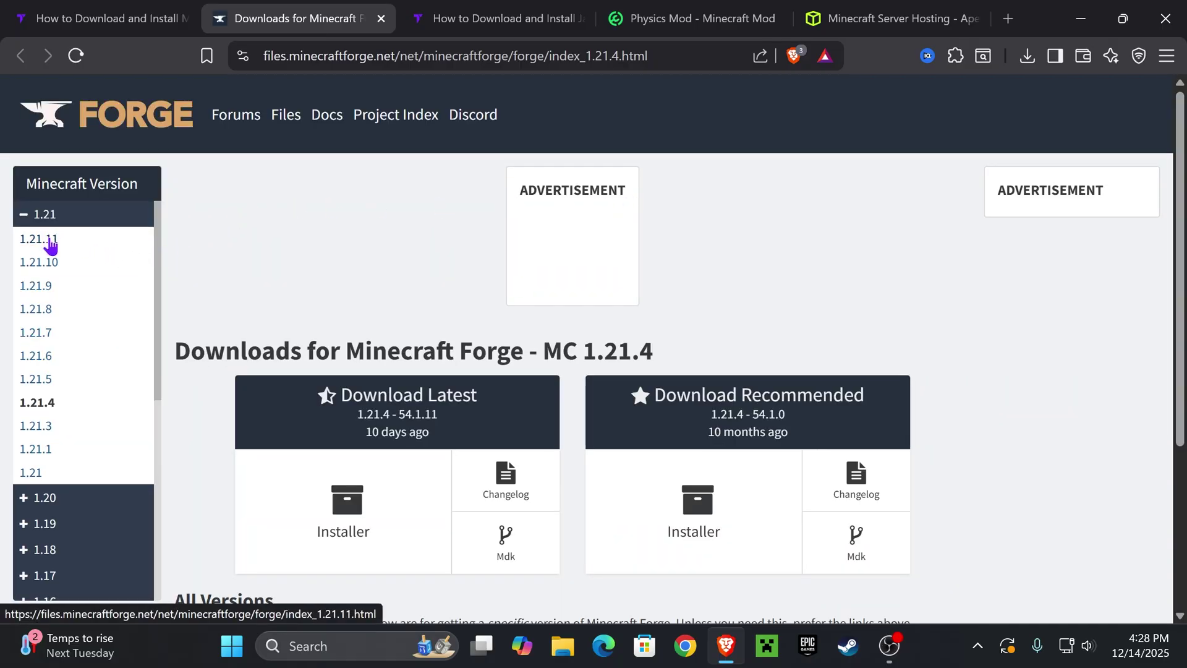
Step: Download the latest Forge installer for Minecraft 1.21.11 and save forge-1.21.11-61.0.2-installer.jar in the Downloads folder
left_click(51, 242)
scroll(817, 266, "down", 3)
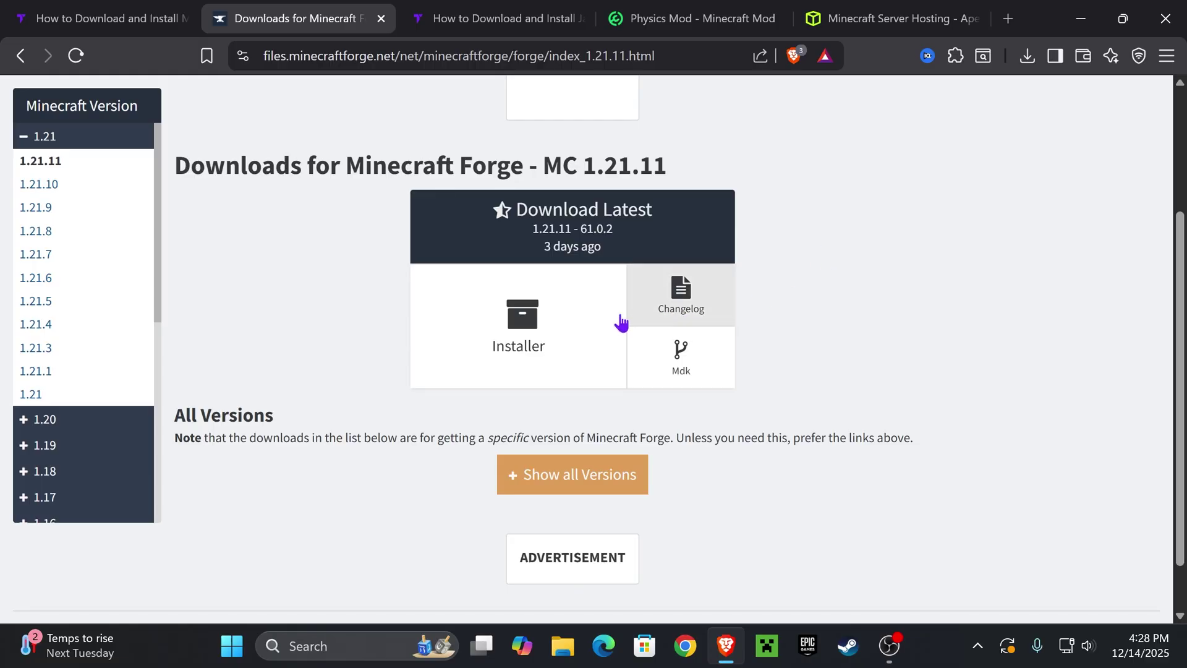
left_click(530, 323)
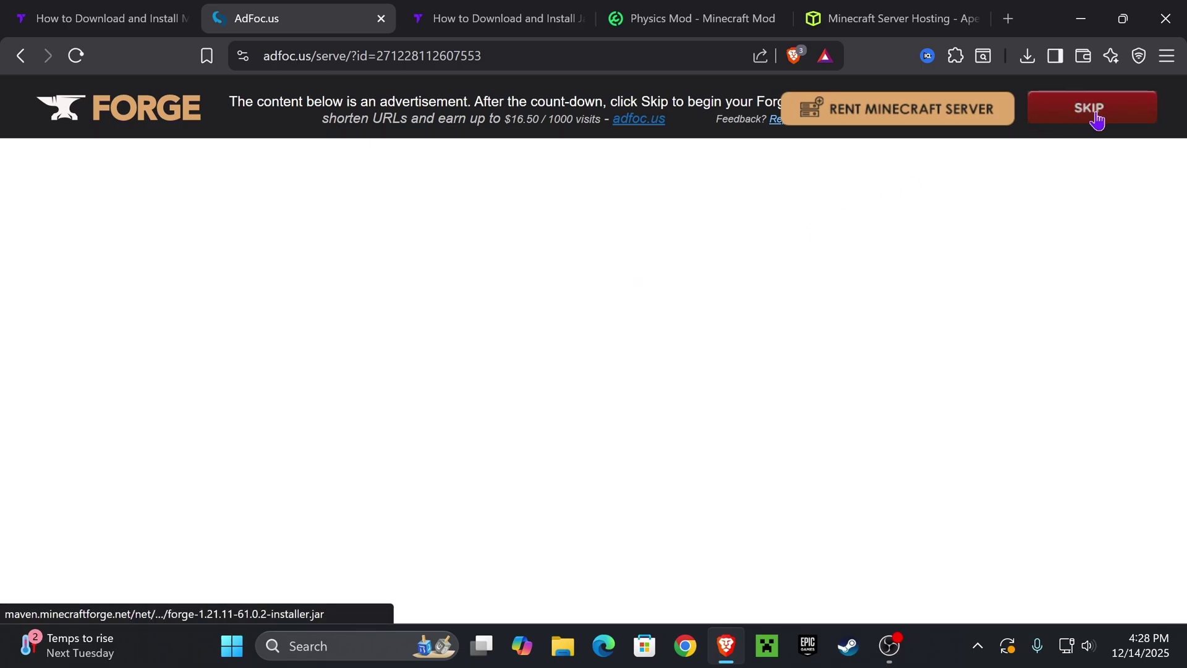
left_click(1117, 111)
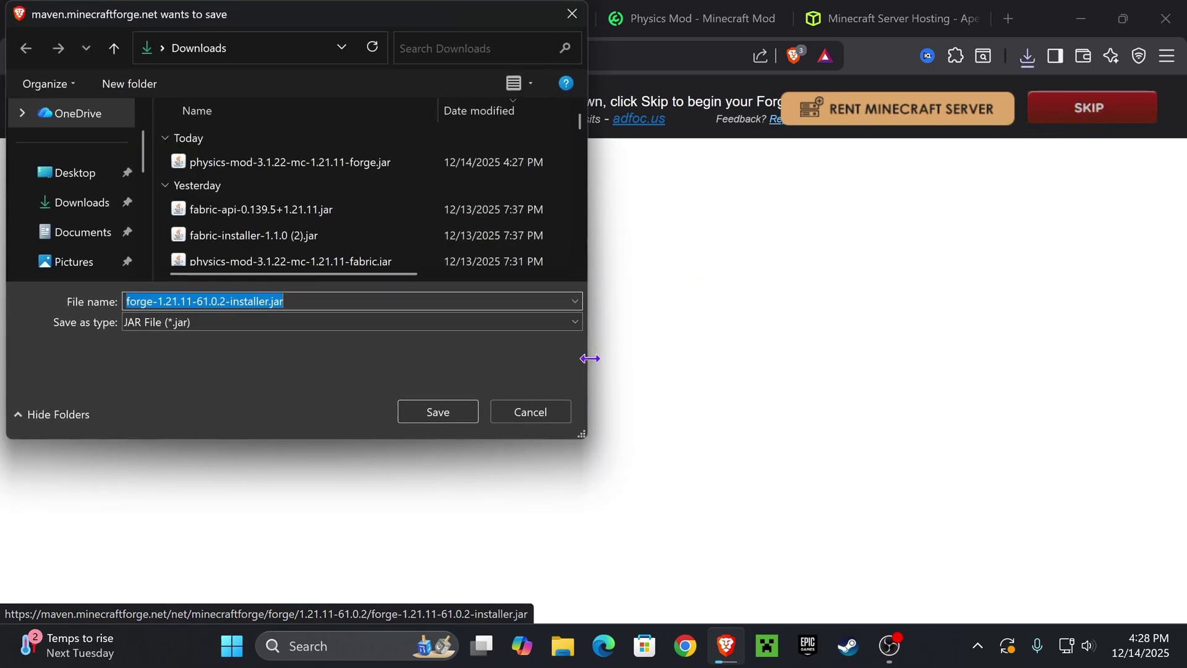
left_click(438, 412)
Step: Shrink the browser window, put the downloaded Forge installer on the desktop, and minimize the browser
left_click_drag(1046, 13, 658, 410)
left_click(647, 433)
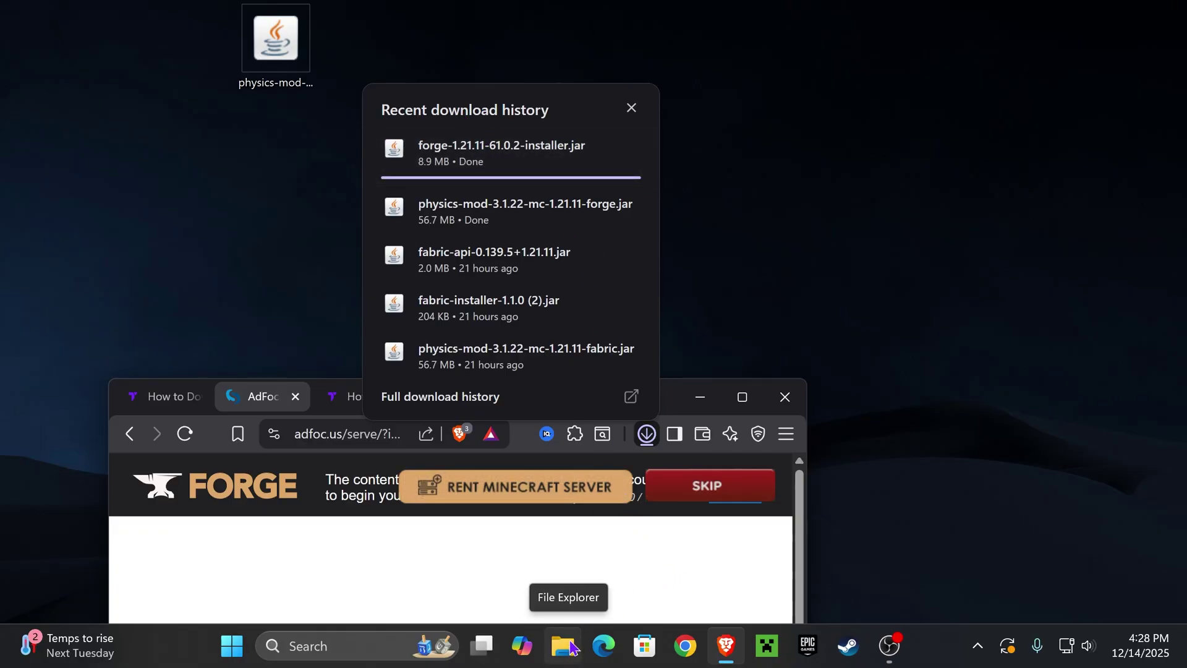
left_click(700, 396)
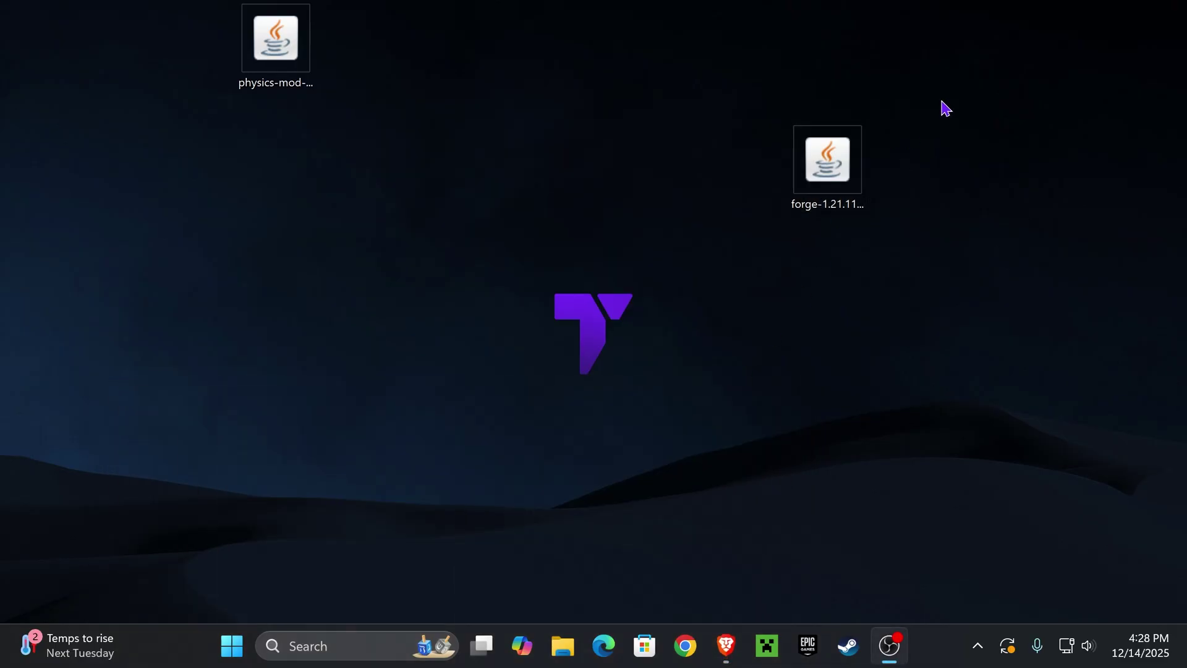
left_click_drag(827, 160, 749, 281)
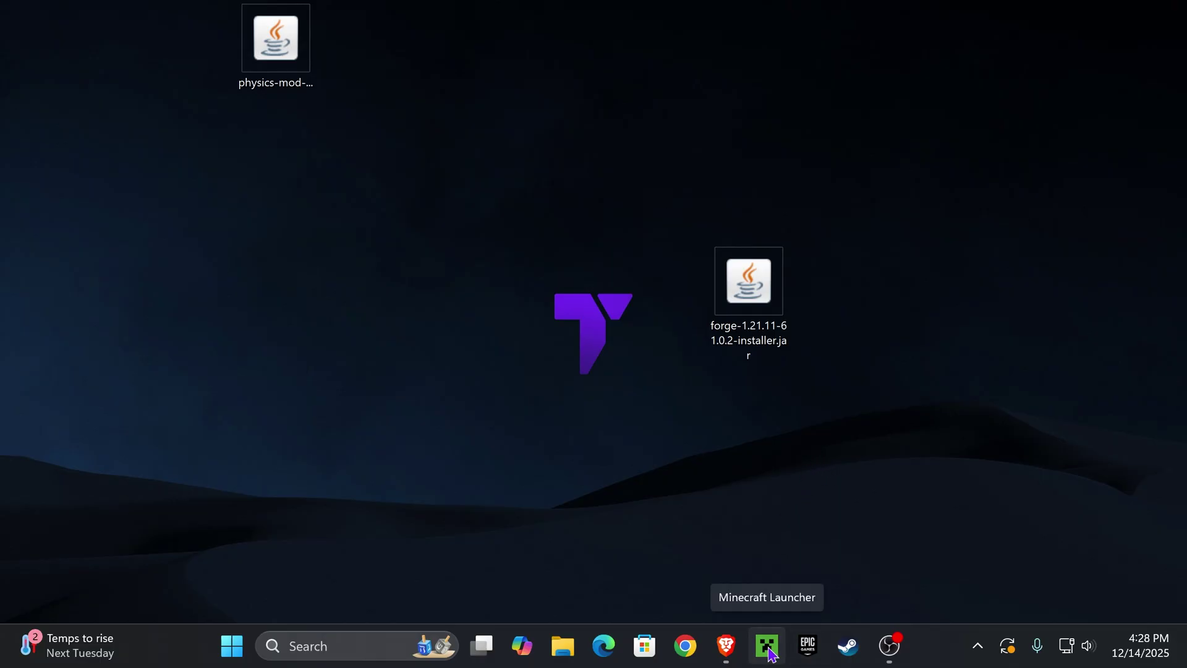
Step: Run the Forge 1.21.11 installer and start a client installation in the .minecraft folder
double_click(780, 303)
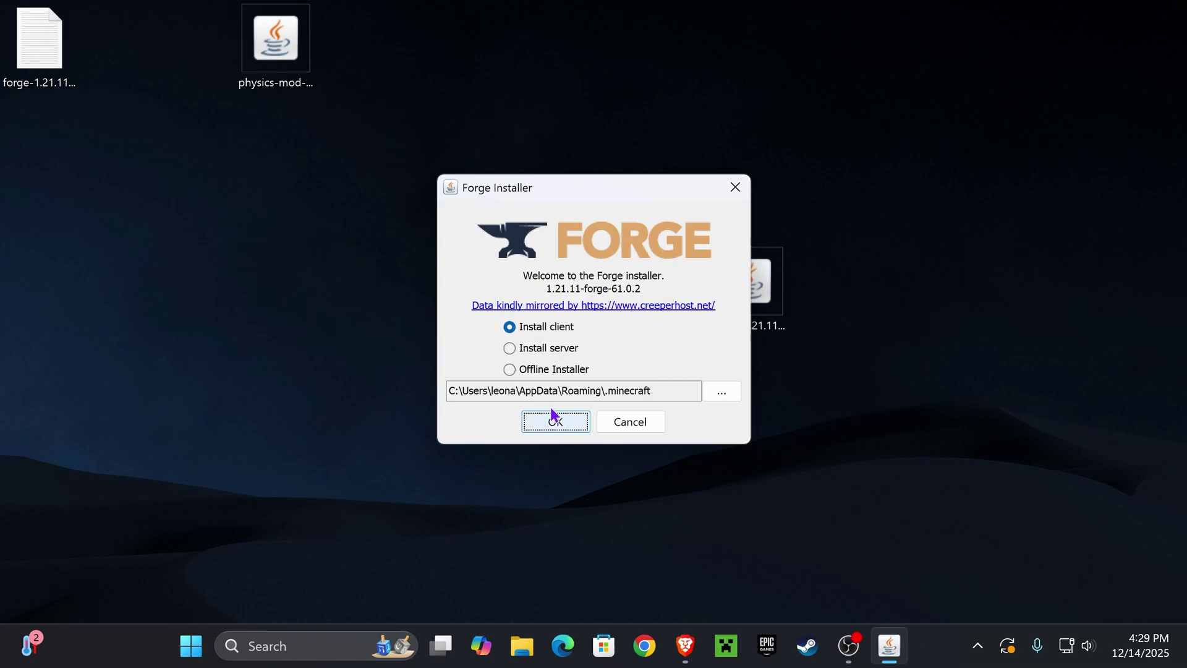
left_click(556, 422)
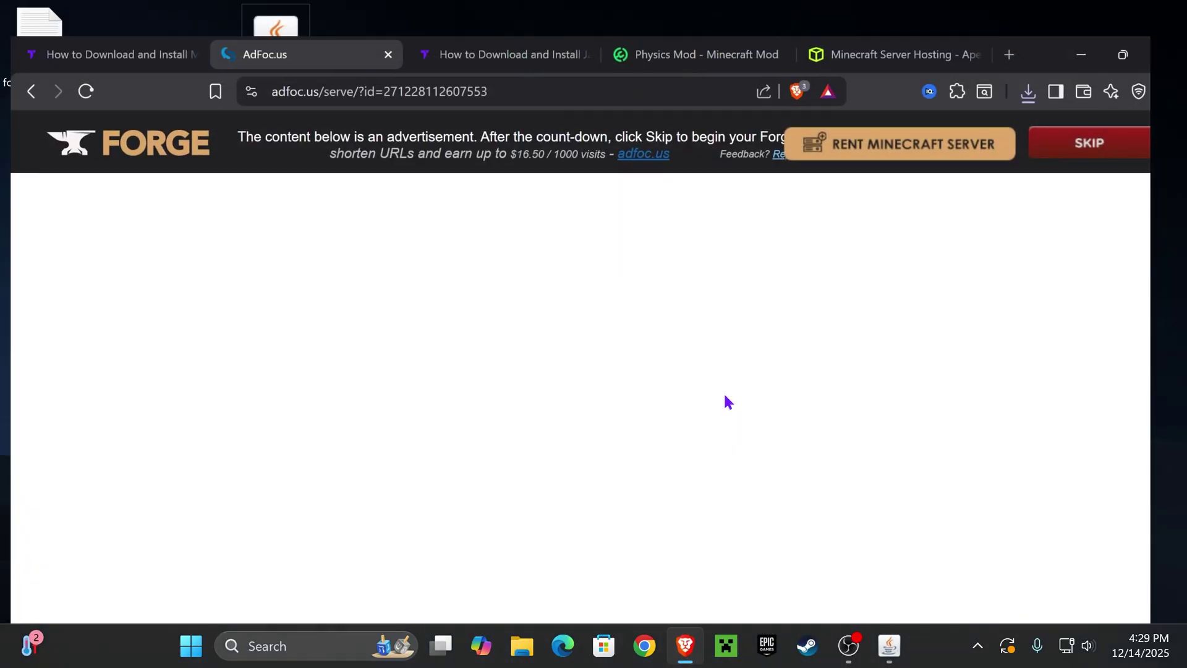
Step: Switch to the browser and review the Java 21 (JDK 21) download, installation and troubleshooting guide, then return to the desktop
left_click(502, 10)
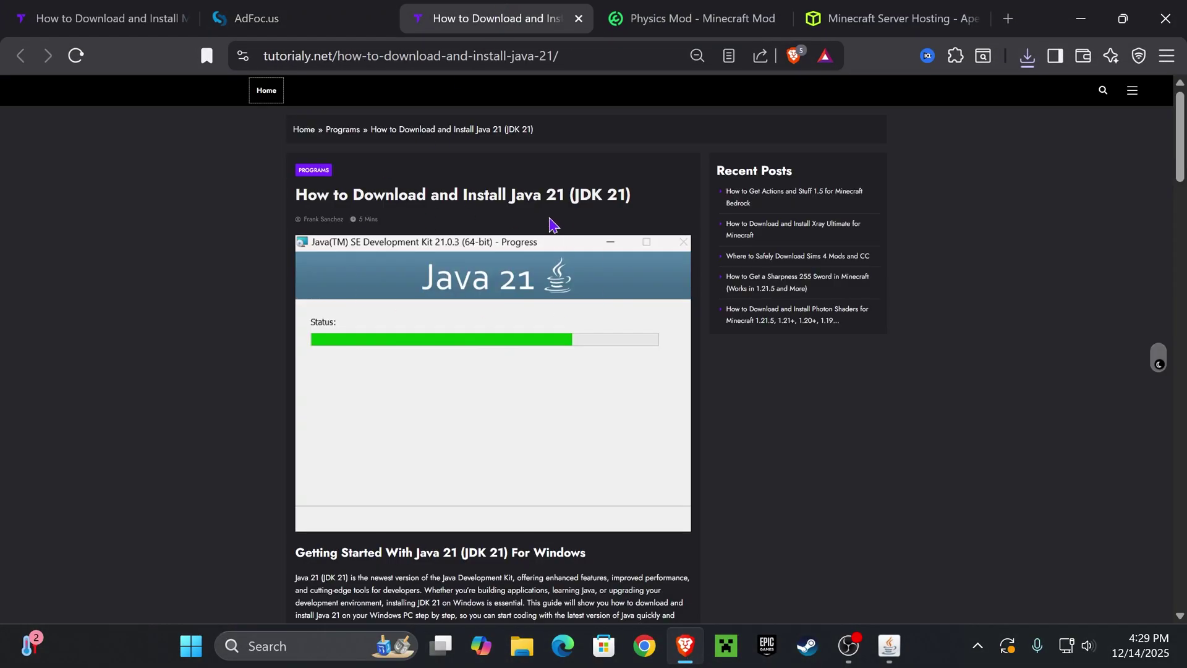
scroll(574, 225, "down", 15)
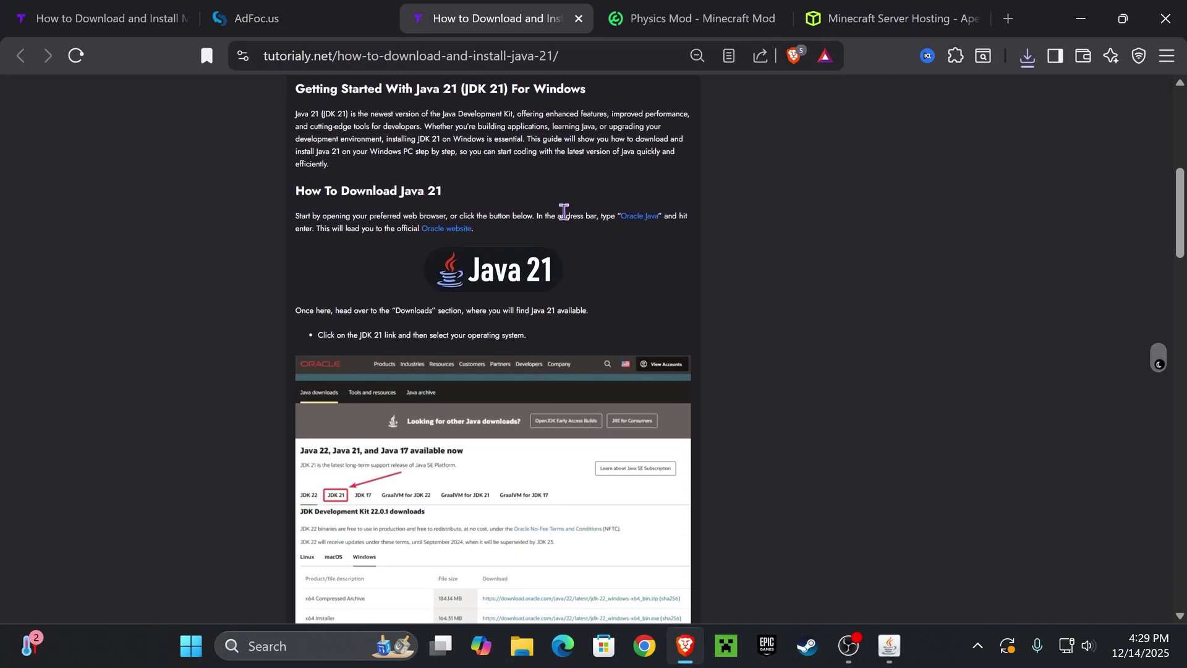
scroll(692, 266, "down", 15)
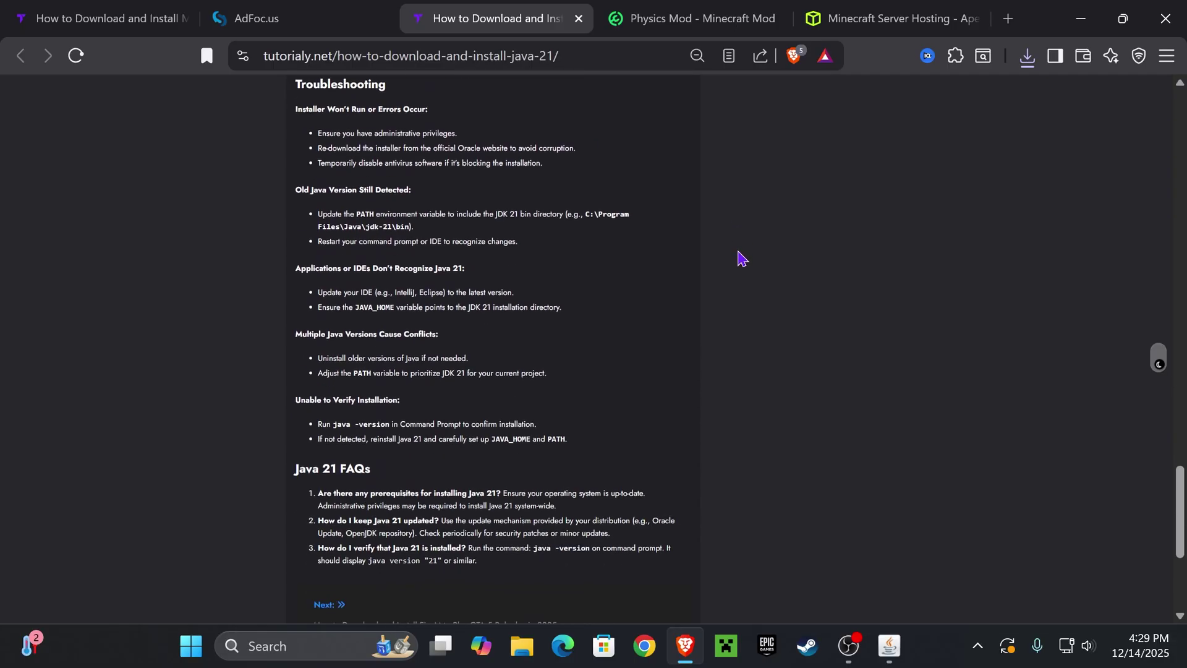
scroll(742, 259, "down", 4)
scroll(792, 241, "up", 10)
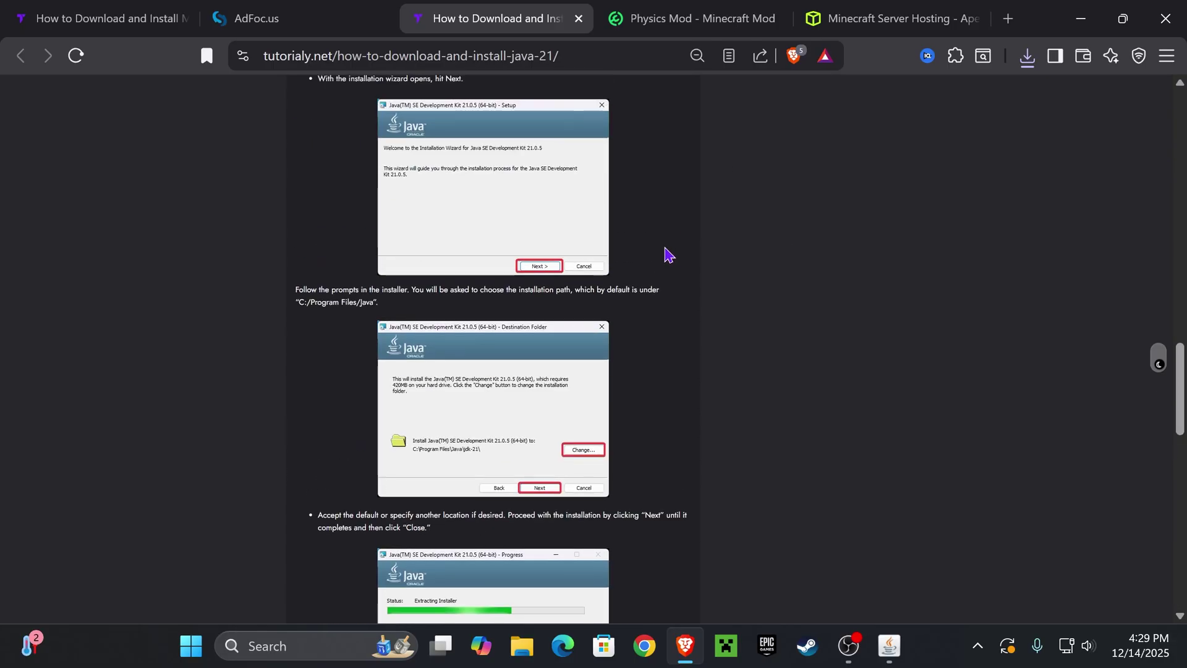
scroll(670, 254, "up", 10)
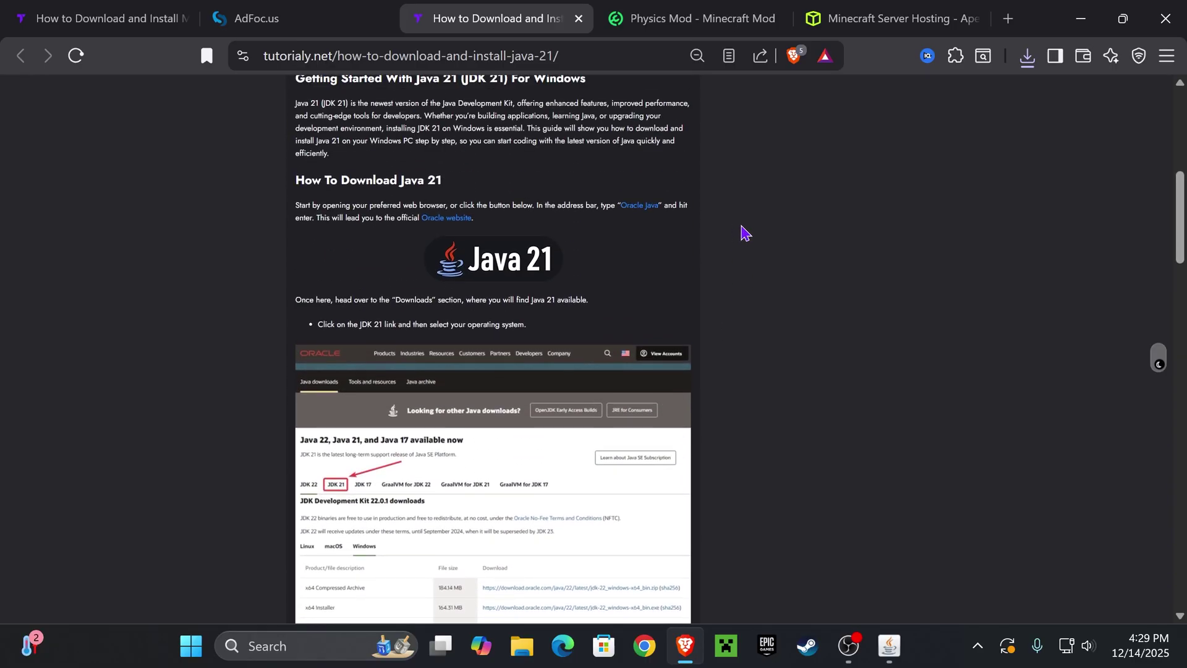
scroll(742, 227, "up", 8)
left_click_drag(565, 196, 547, 196)
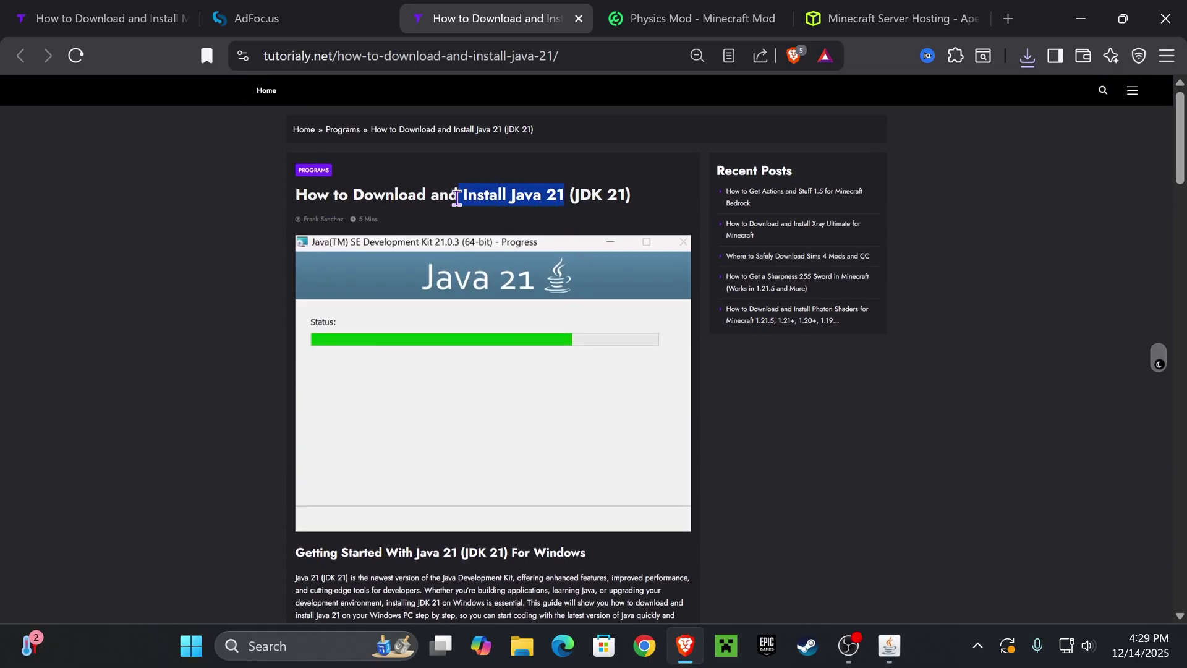
scroll(605, 236, "down", 15)
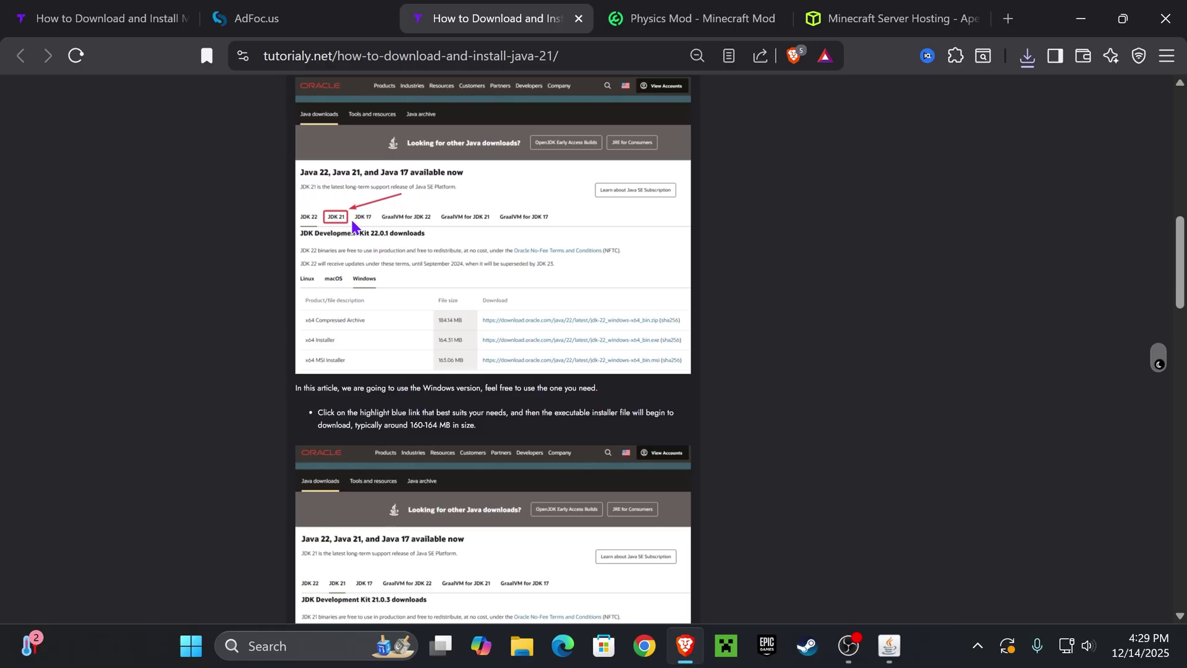
scroll(544, 371, "down", 20)
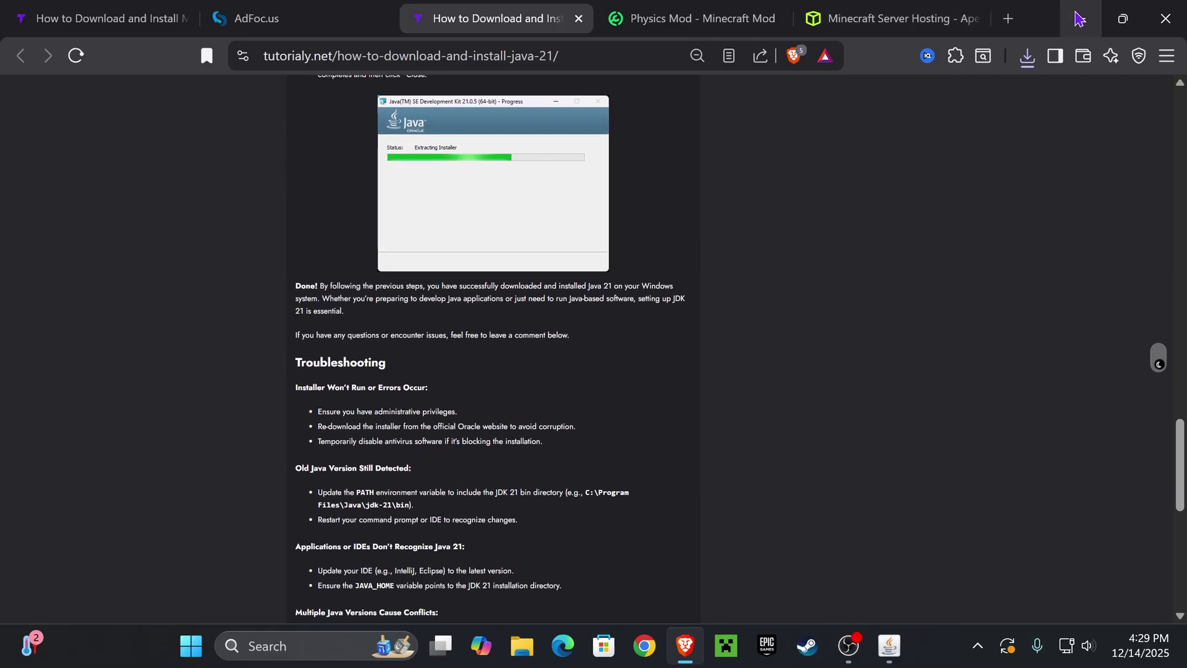
left_click(1079, 18)
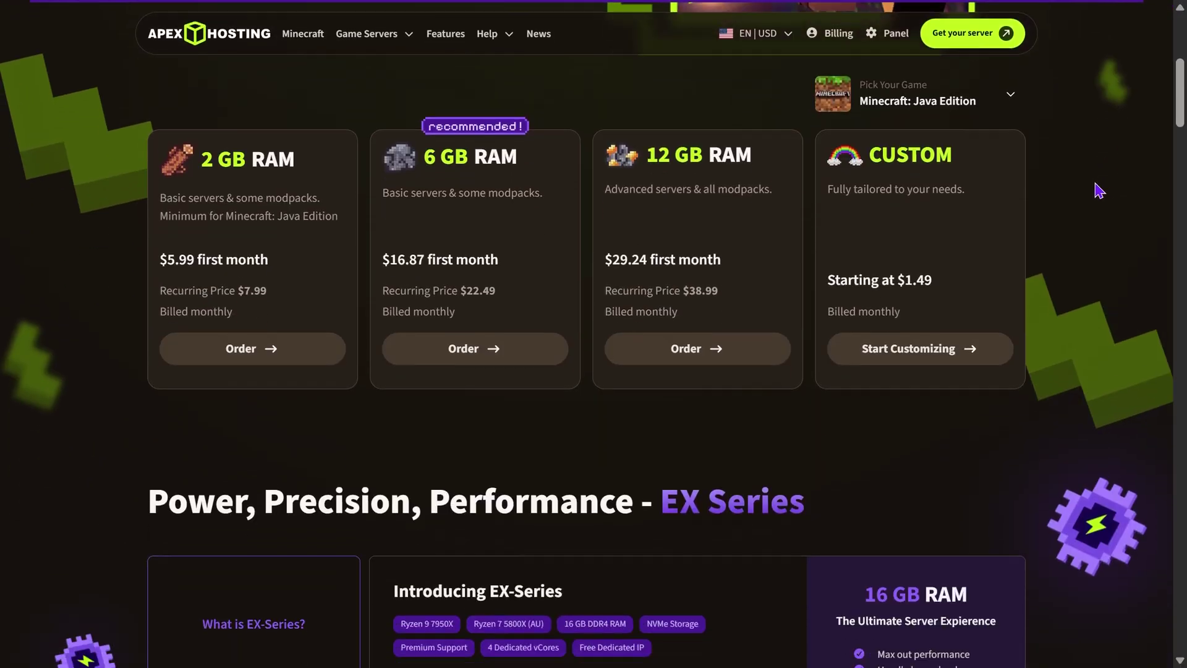
Step: Examine the Apex Hosting page's Minecraft server offer, one-click mod installer, included features and list of server locations
scroll(1095, 185, "up", 7)
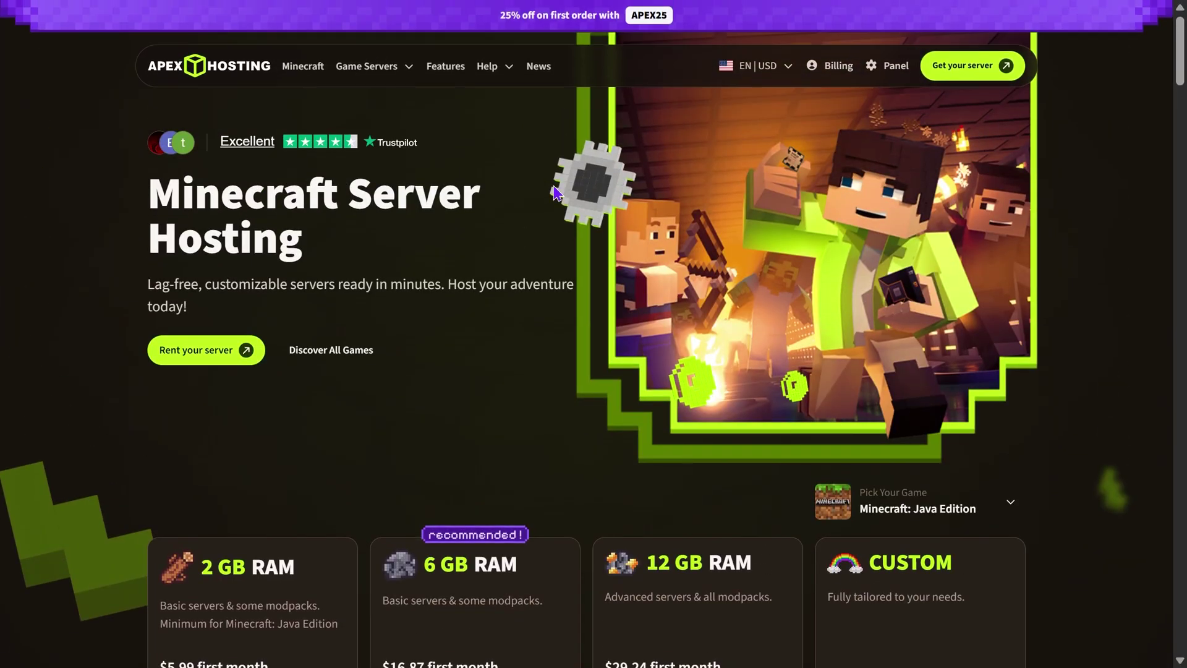
left_click_drag(142, 180, 338, 244)
left_click(396, 248)
scroll(485, 260, "down", 2)
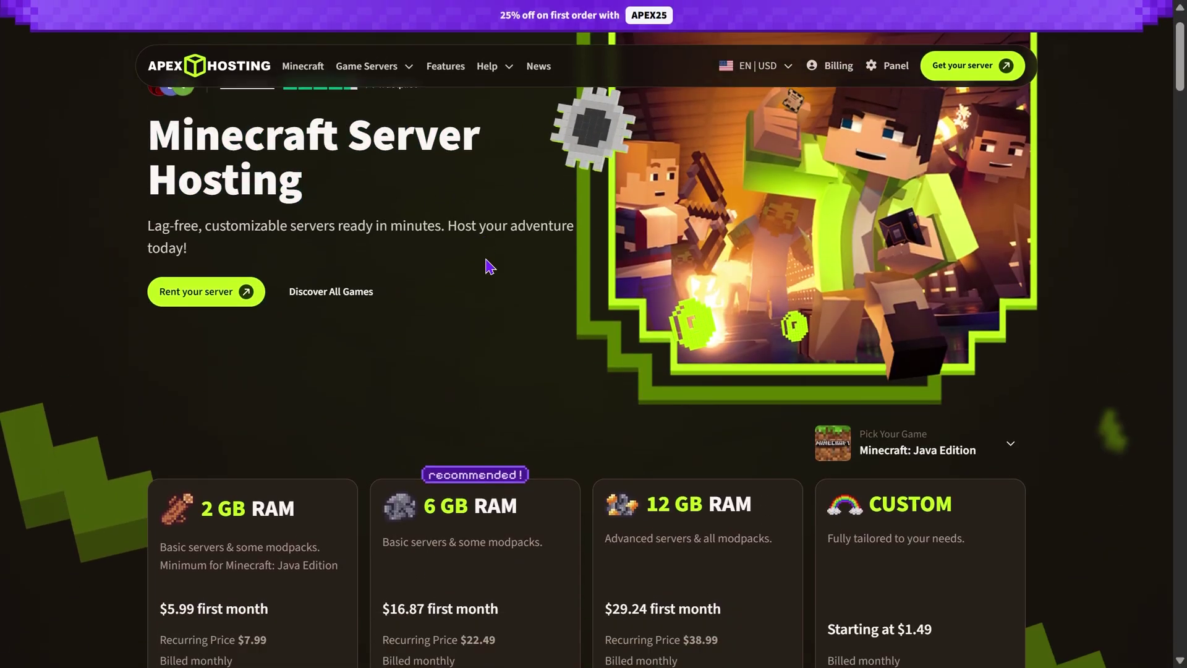
scroll(544, 245, "up", 2)
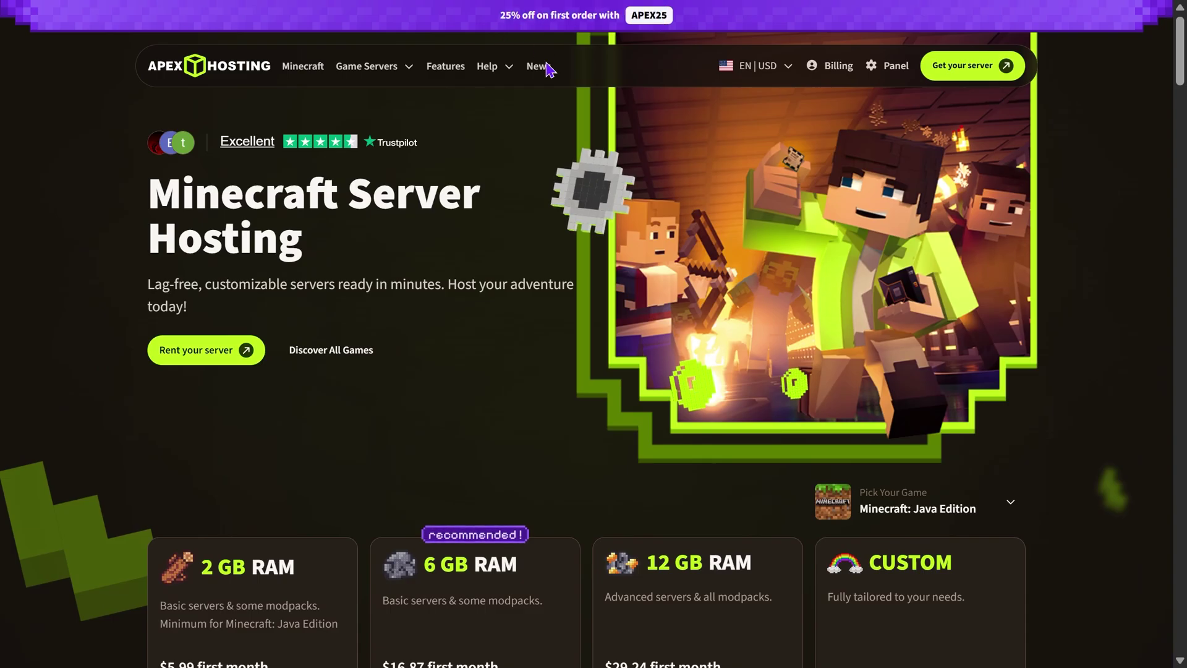
scroll(958, 267, "down", 5)
scroll(958, 267, "down", 20)
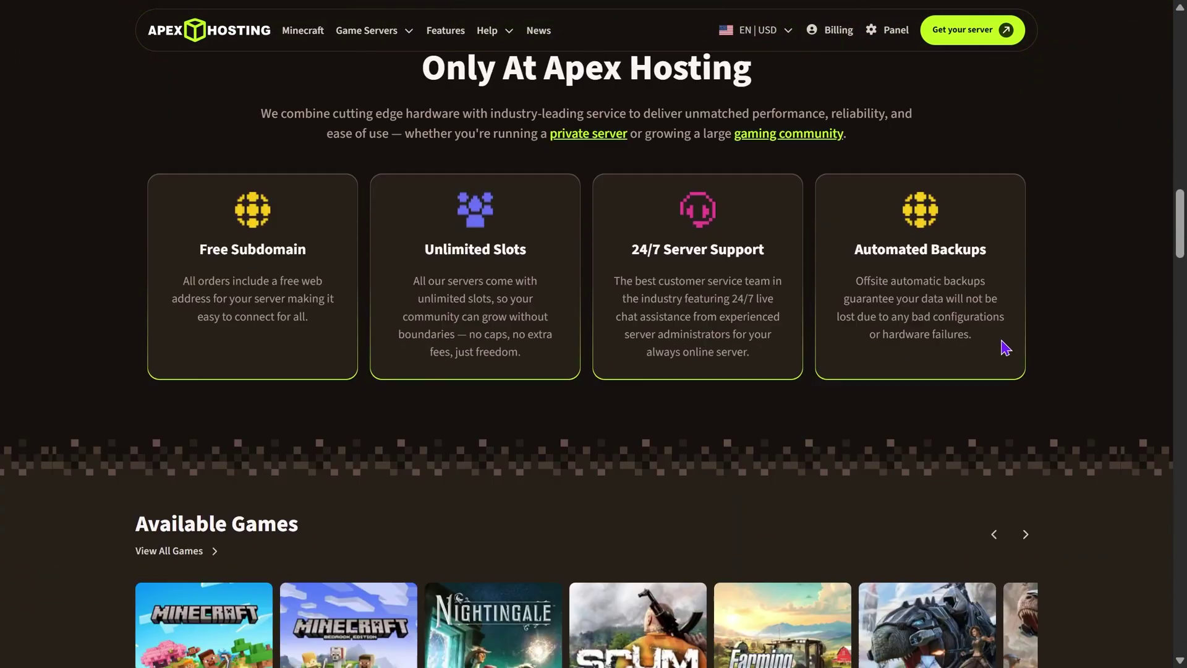
scroll(1107, 321, "down", 7)
scroll(1084, 315, "up", 7)
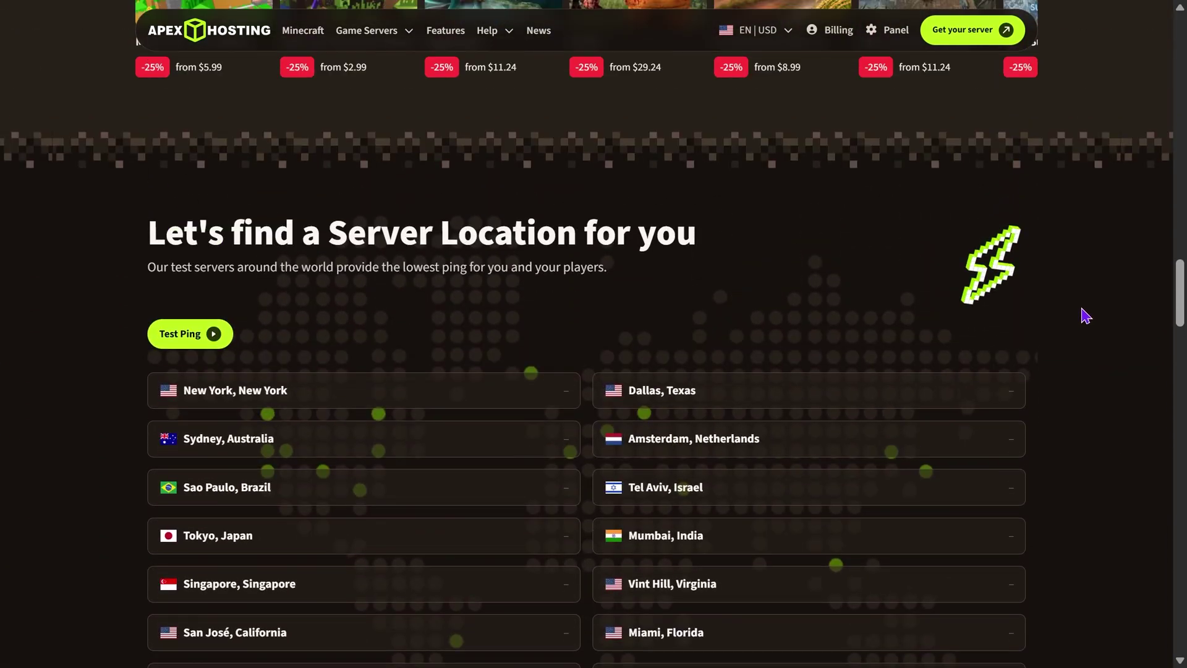
scroll(1042, 310, "up", 13)
scroll(1033, 299, "down", 5)
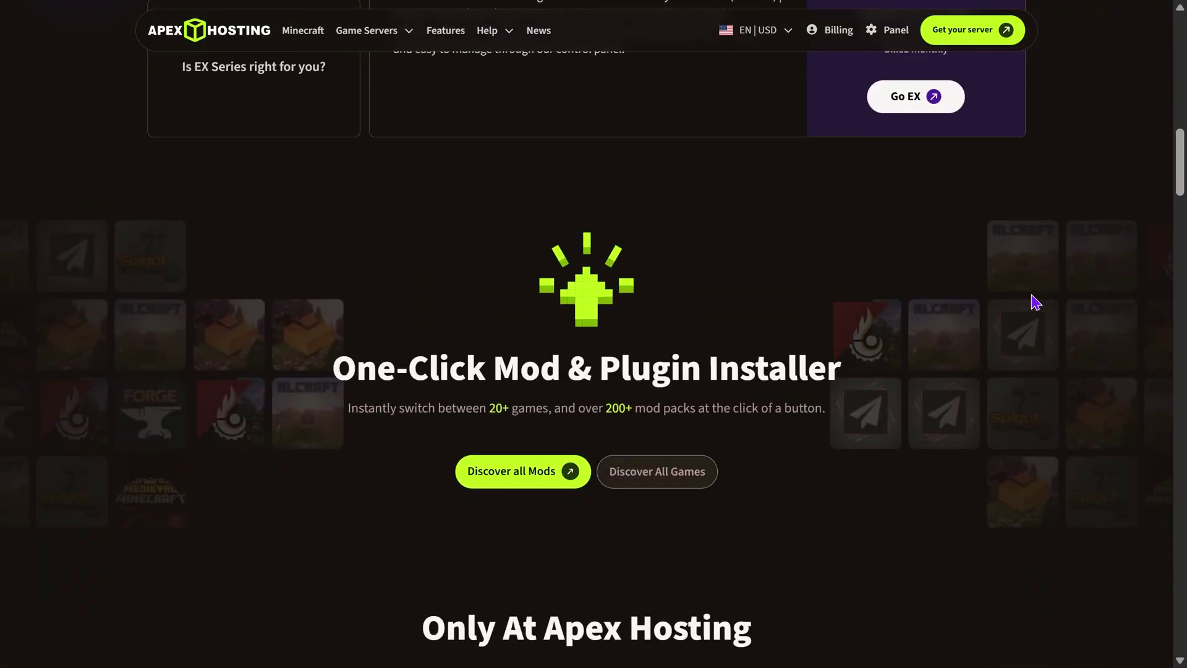
scroll(1044, 297, "down", 15)
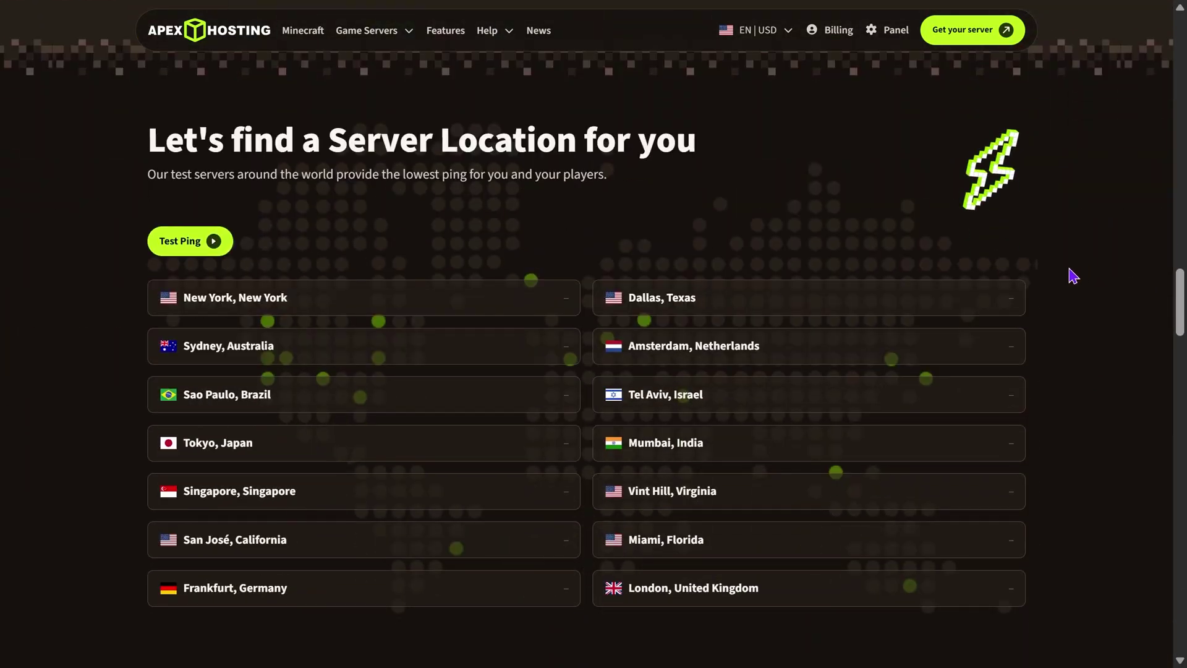
scroll(1065, 272, "up", 3)
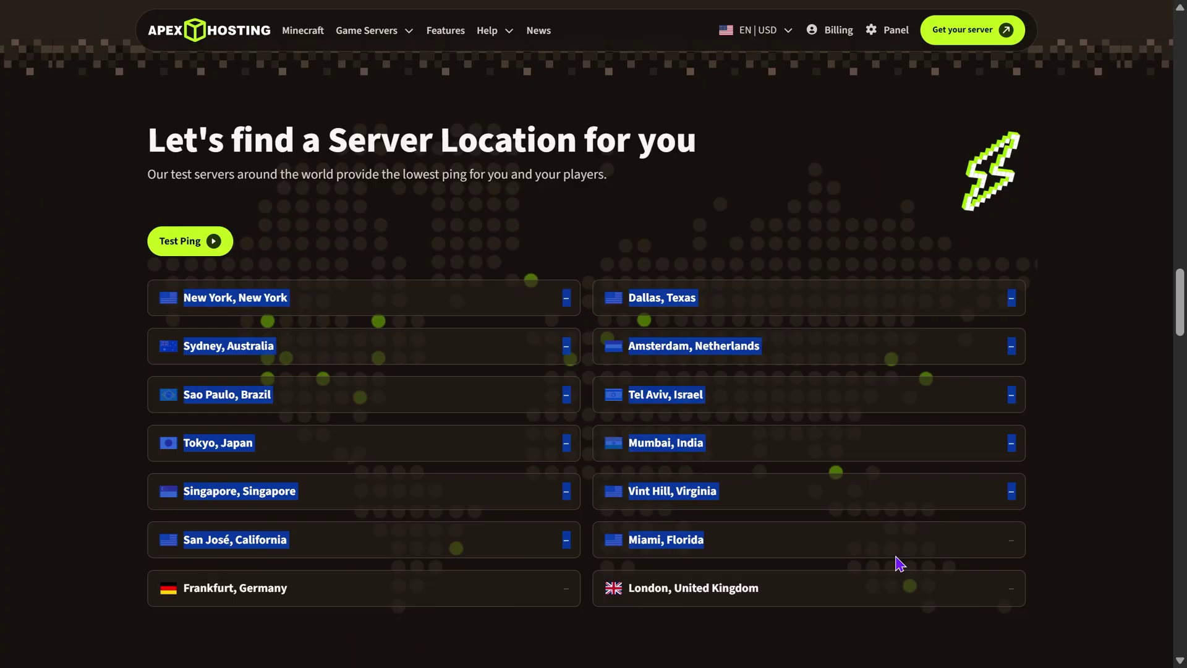
scroll(1099, 507, "up", 20)
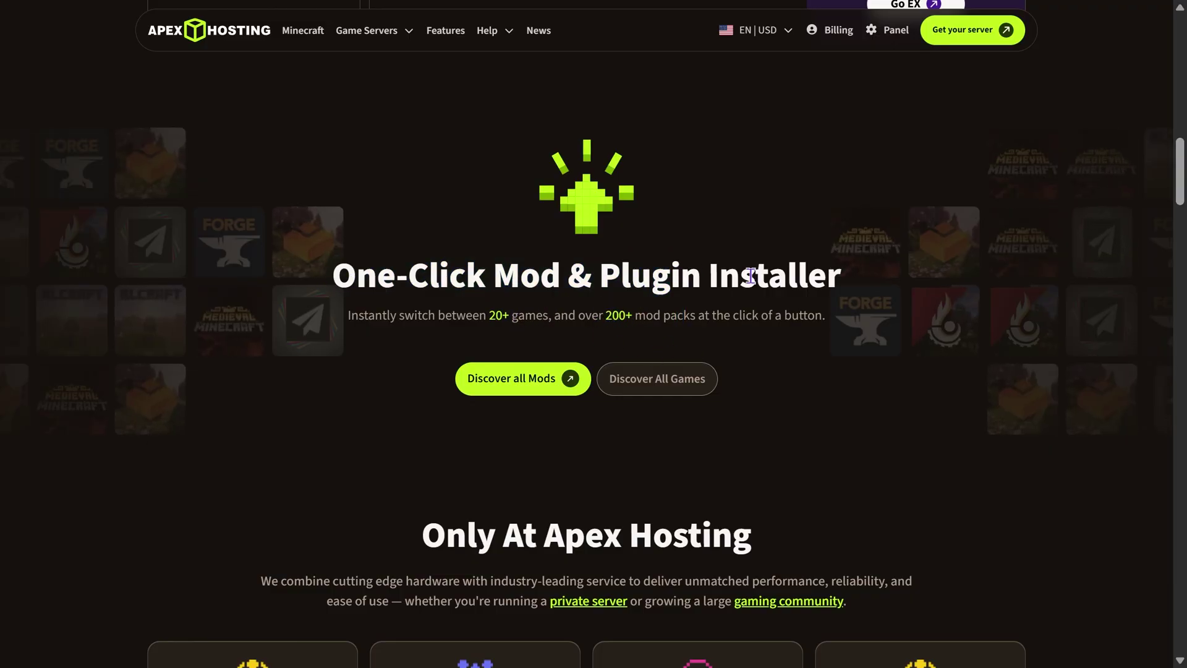
Step: Review the Minecraft: Java Edition server plans by RAM size and the first-order discount on the Apex Hosting page
scroll(761, 291, "up", 10)
scroll(798, 359, "up", 9)
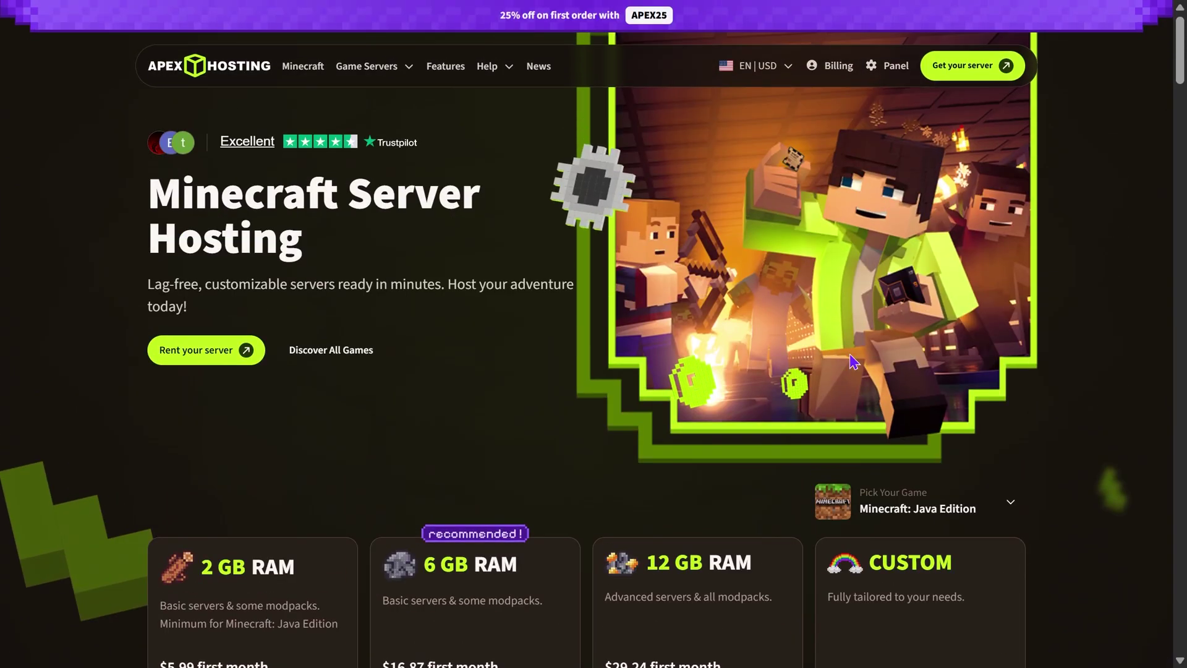
scroll(837, 327, "down", 3)
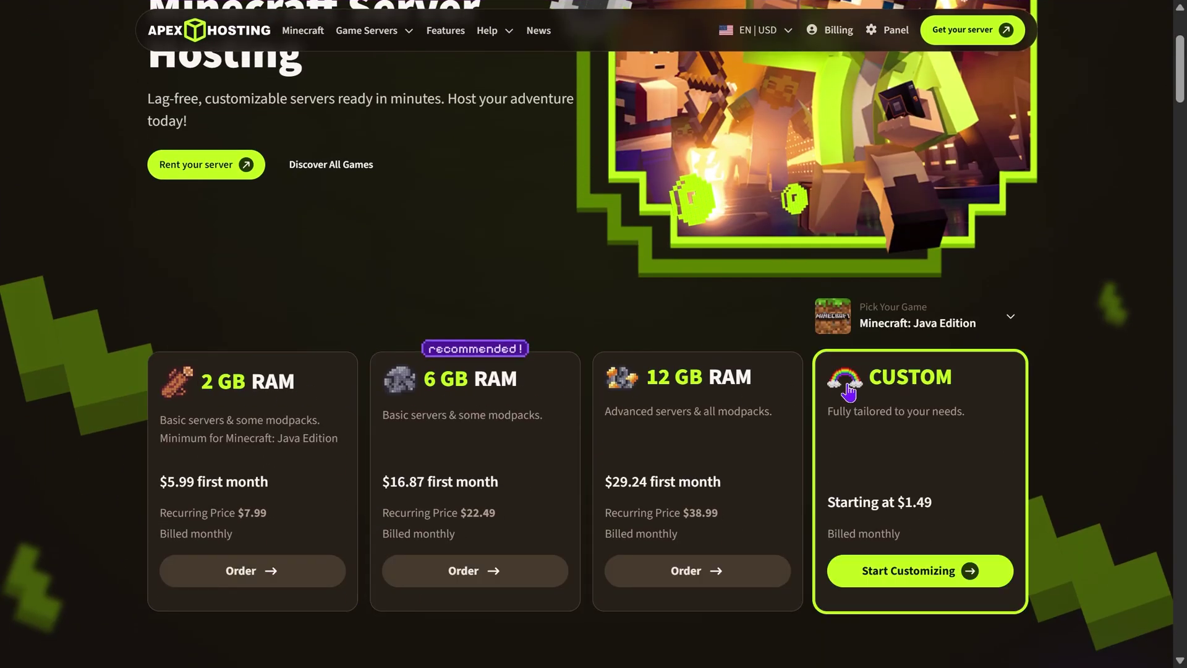
scroll(736, 379, "up", 3)
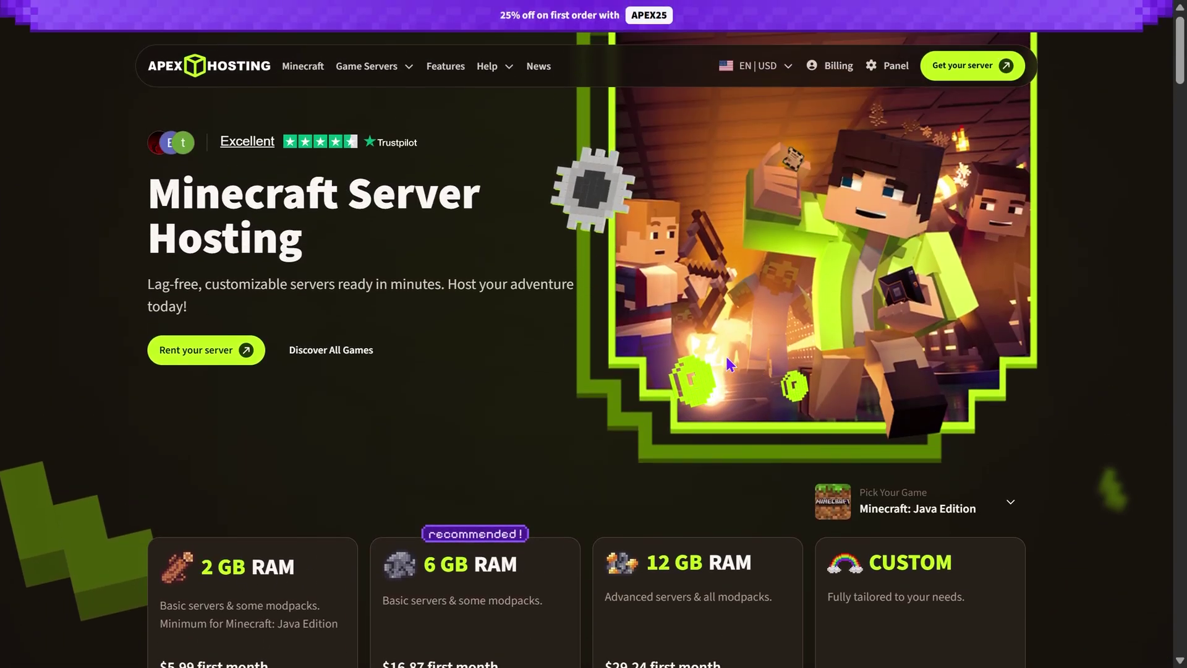
scroll(773, 368, "down", 1)
scroll(807, 359, "up", 1)
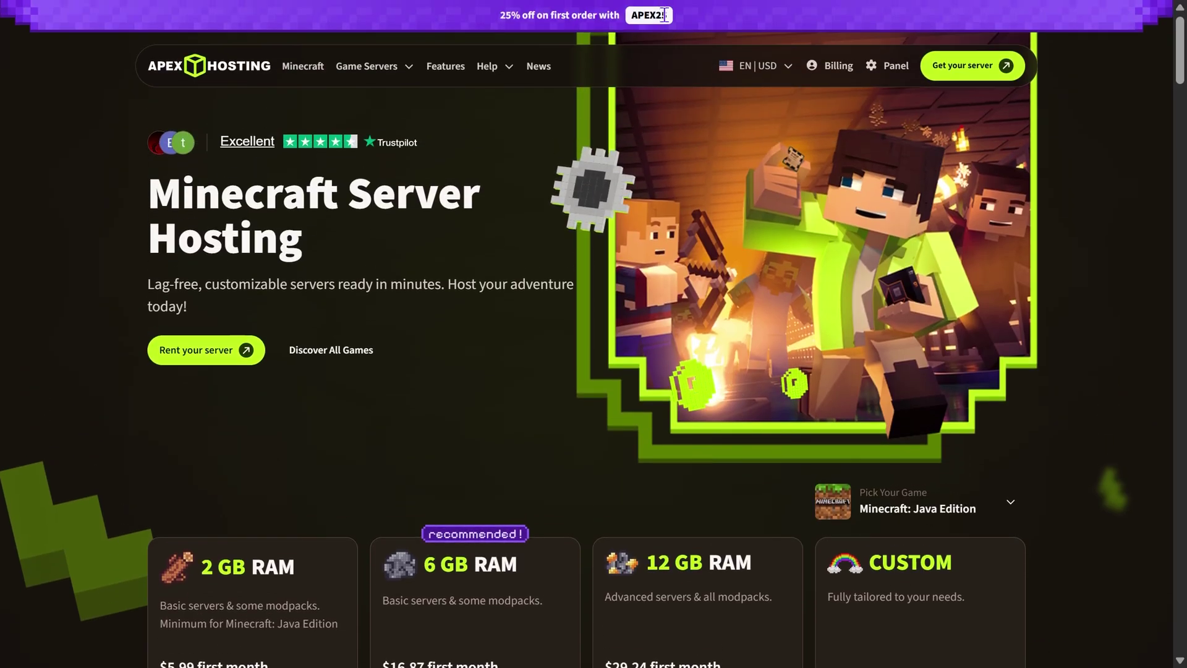
Step: Examine the first-order discount code APEX25 in the Apex Hosting page's banner
left_click_drag(672, 15, 516, 15)
left_click(512, 16)
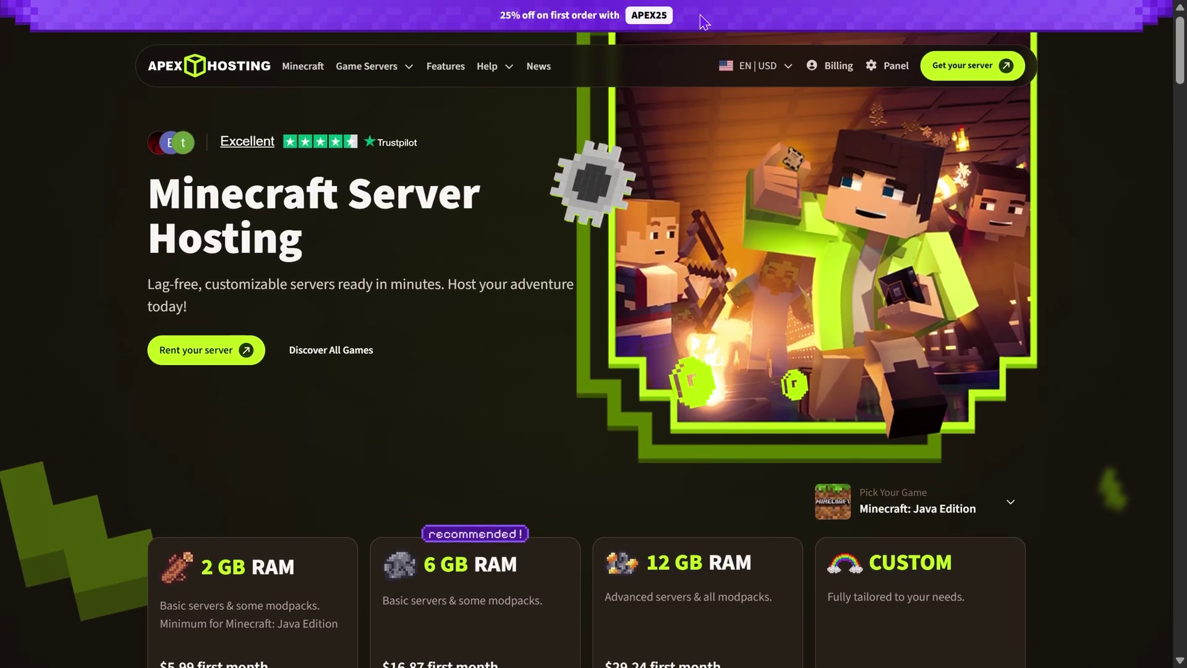
left_click_drag(644, 15, 630, 9)
left_click(631, 11)
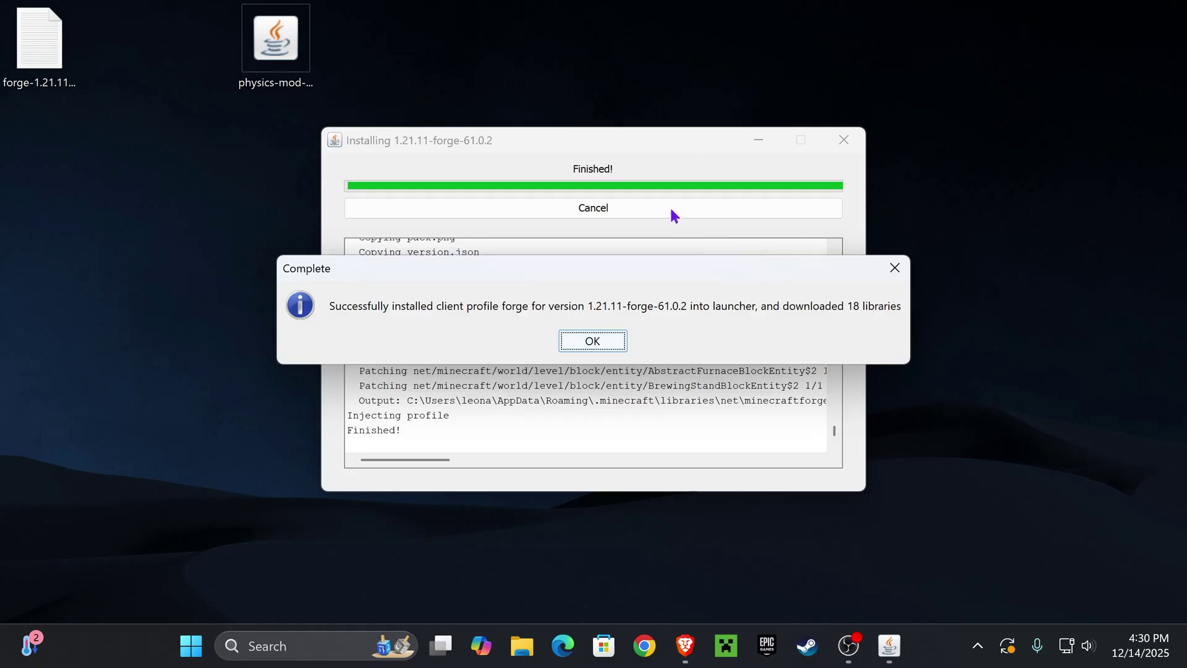
Step: Dismiss the Forge installer's completion message and delete the Forge installer and its log file from the desktop
left_click(595, 341)
left_click(748, 284)
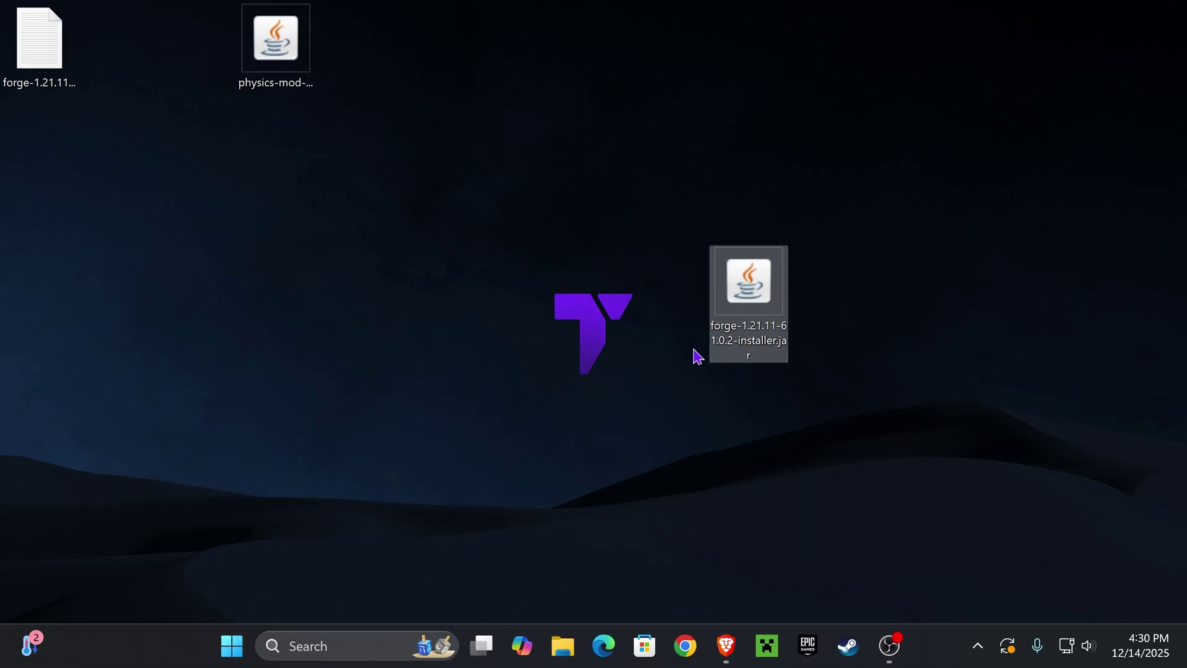
key("Delete")
left_click_drag(106, 178, 42, 65)
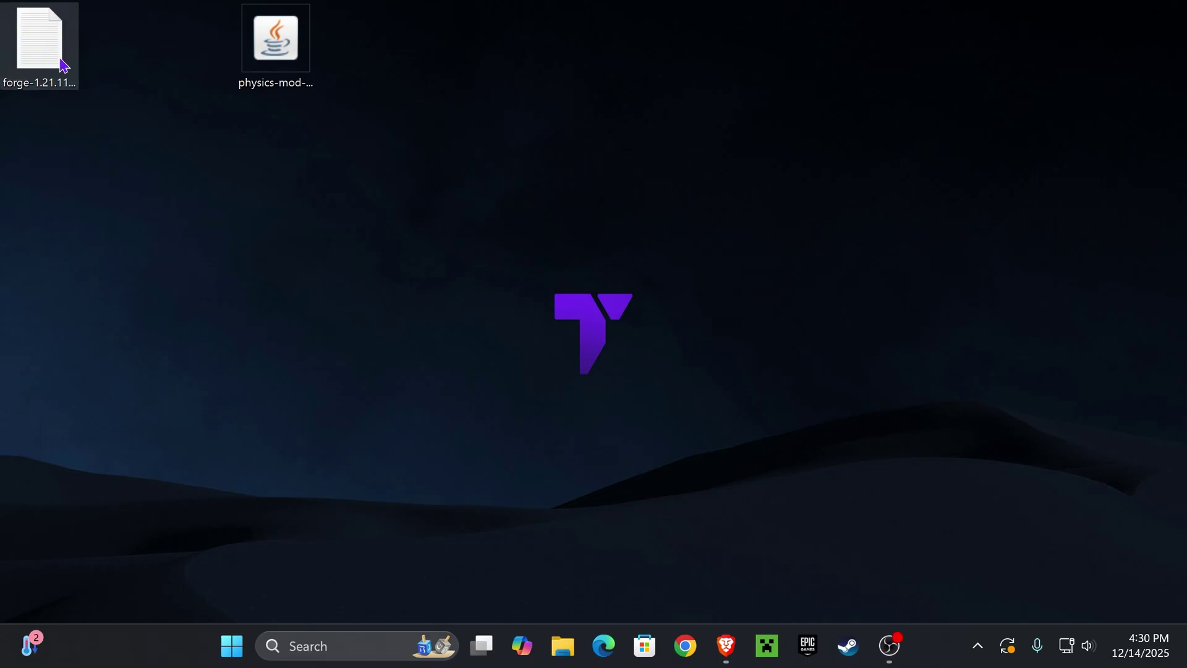
key("Delete")
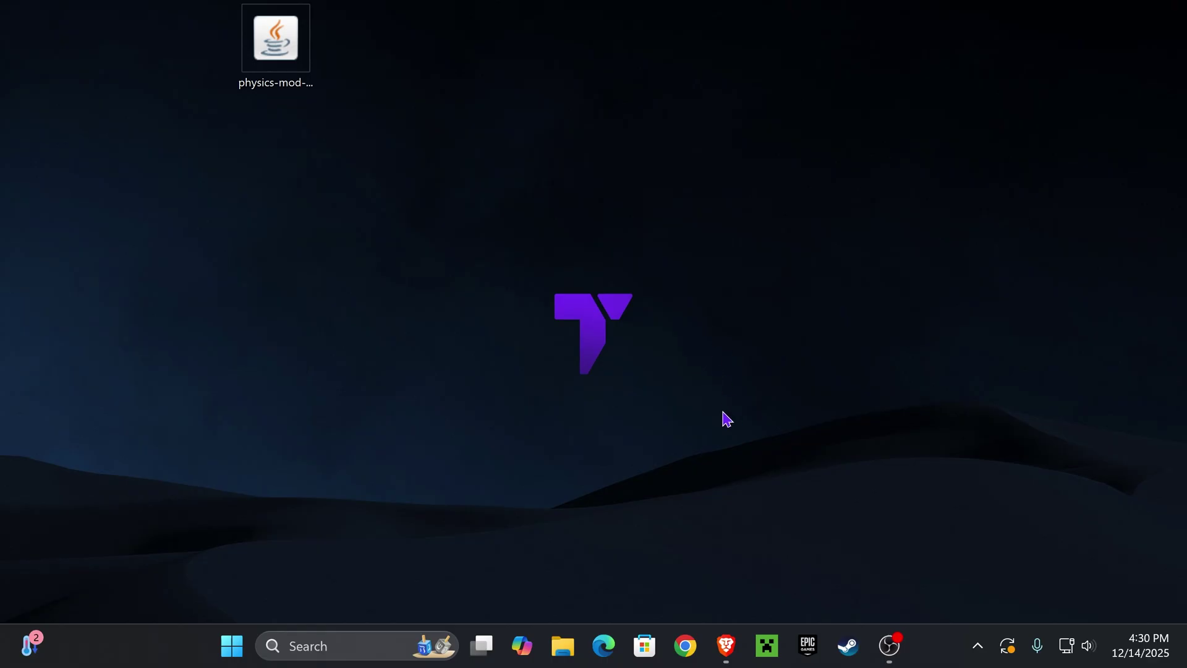
Step: Open the Minecraft Launcher and list the Java Edition installations with Modded versions shown
left_click(769, 649)
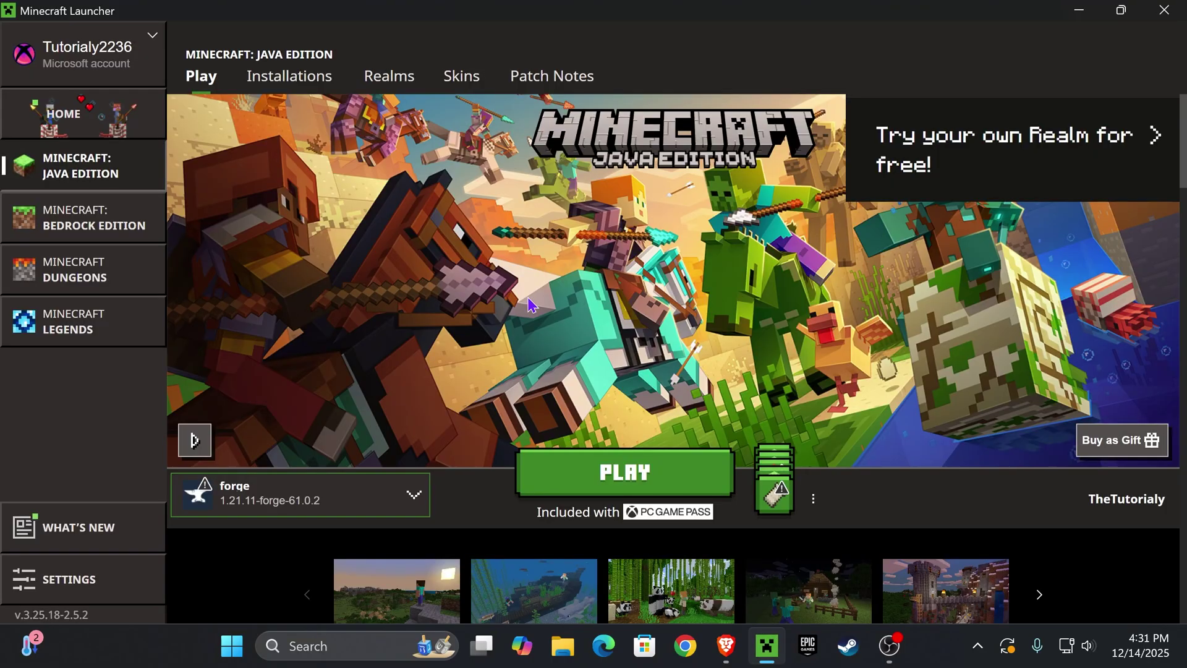
mouse_move(250, 498)
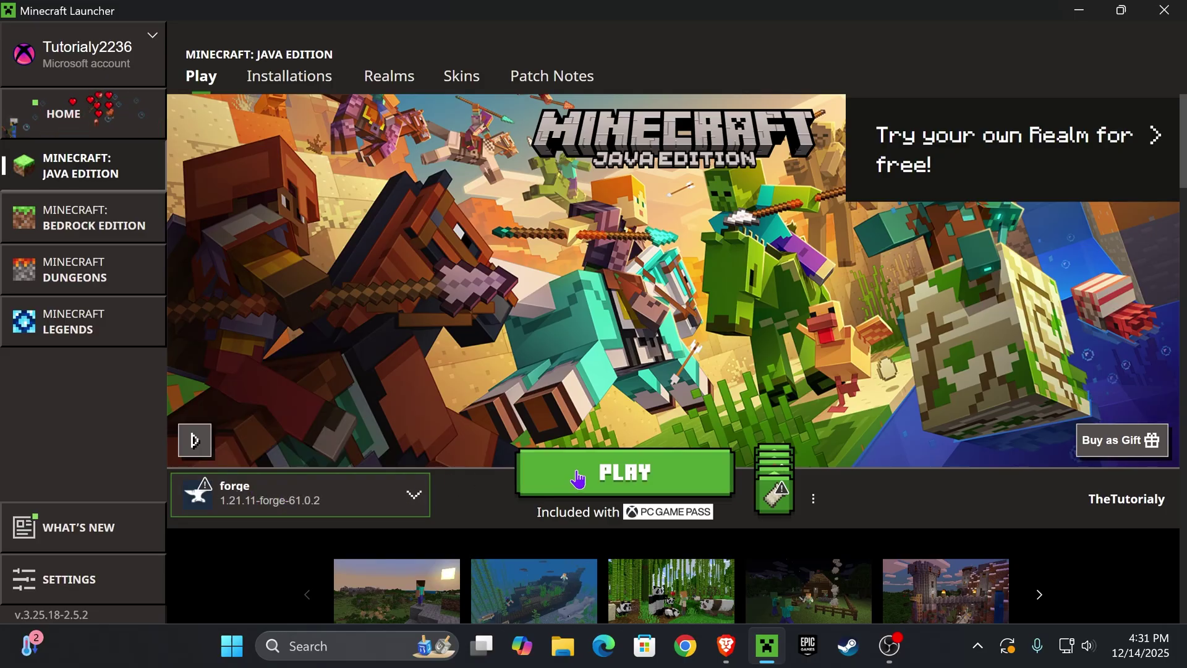
mouse_move(317, 493)
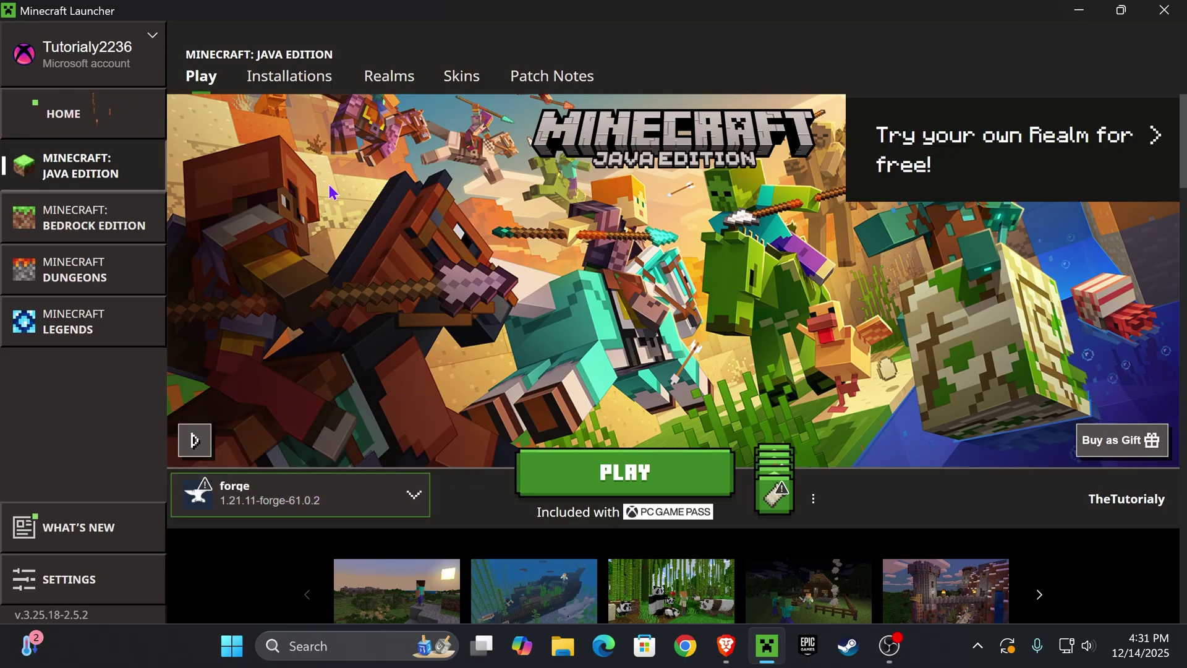
left_click(284, 78)
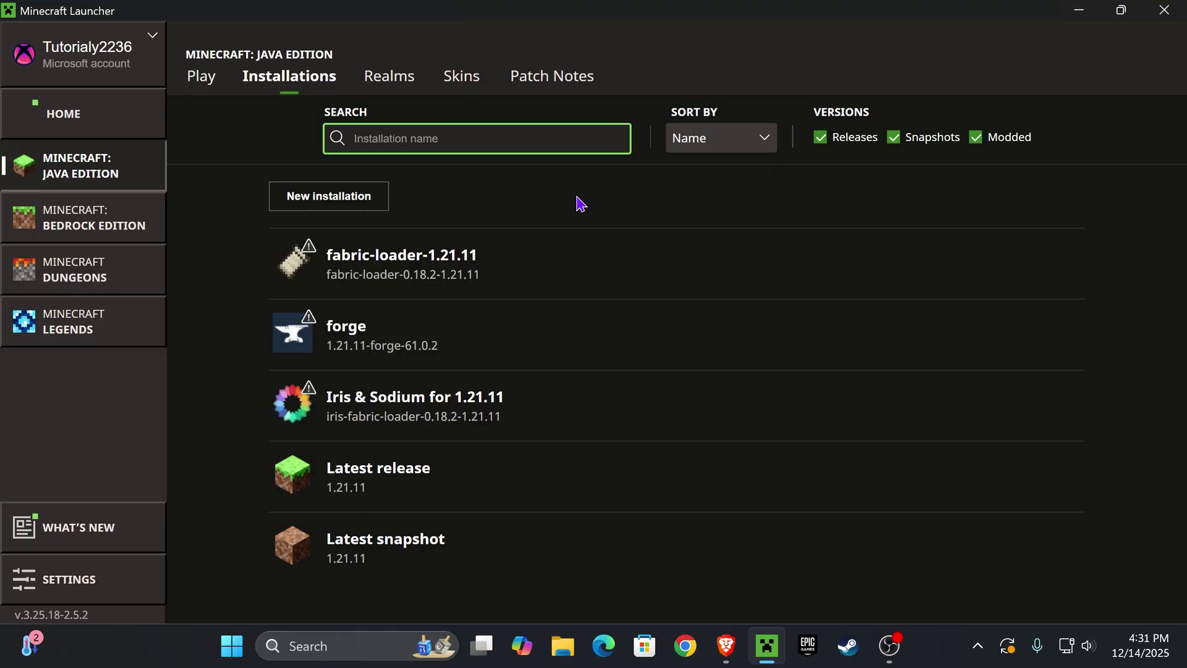
left_click(976, 137)
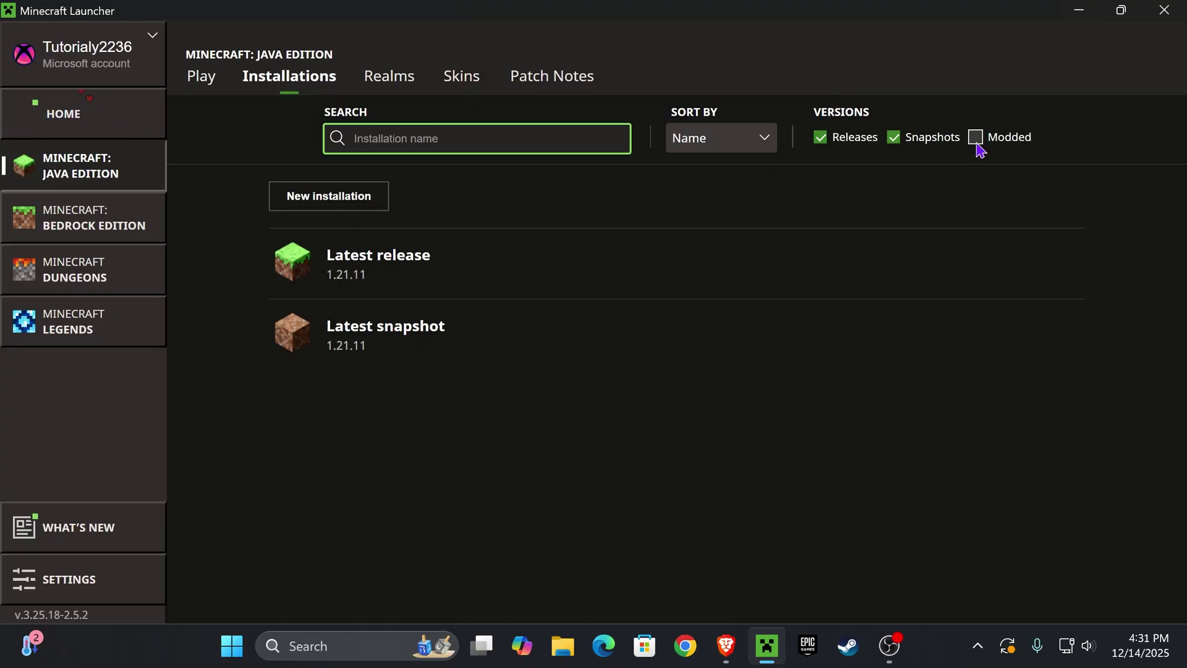
left_click(976, 138)
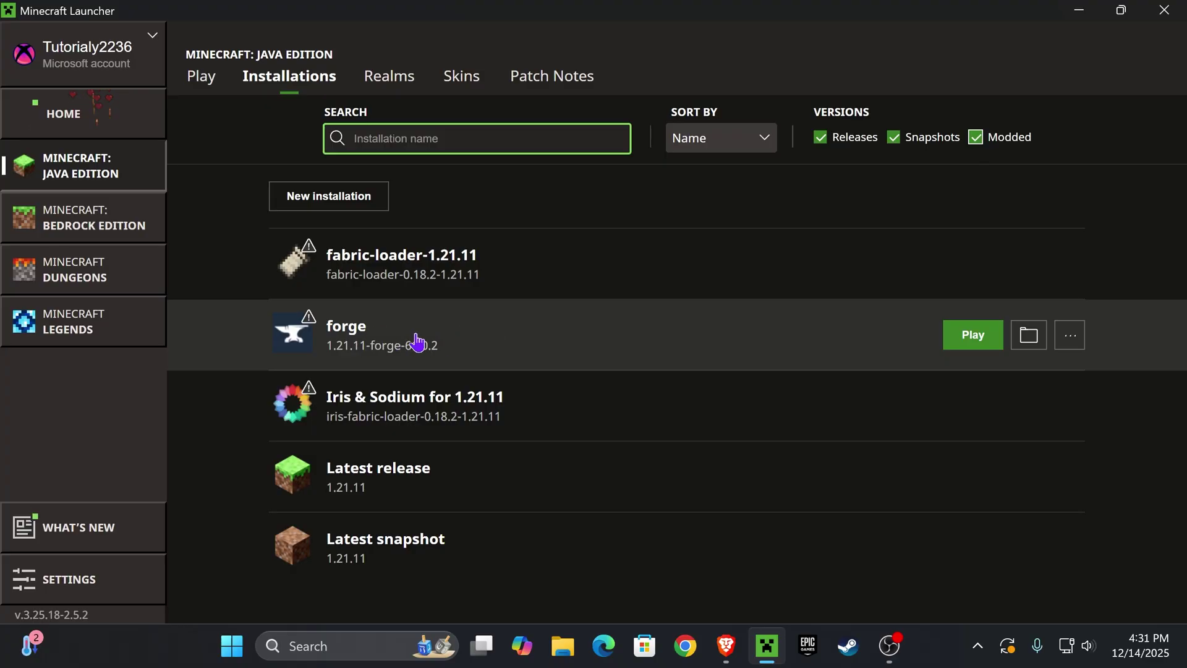
Step: Open the forge installation's .minecraft folder and delete its existing mods folder
left_click(1030, 338)
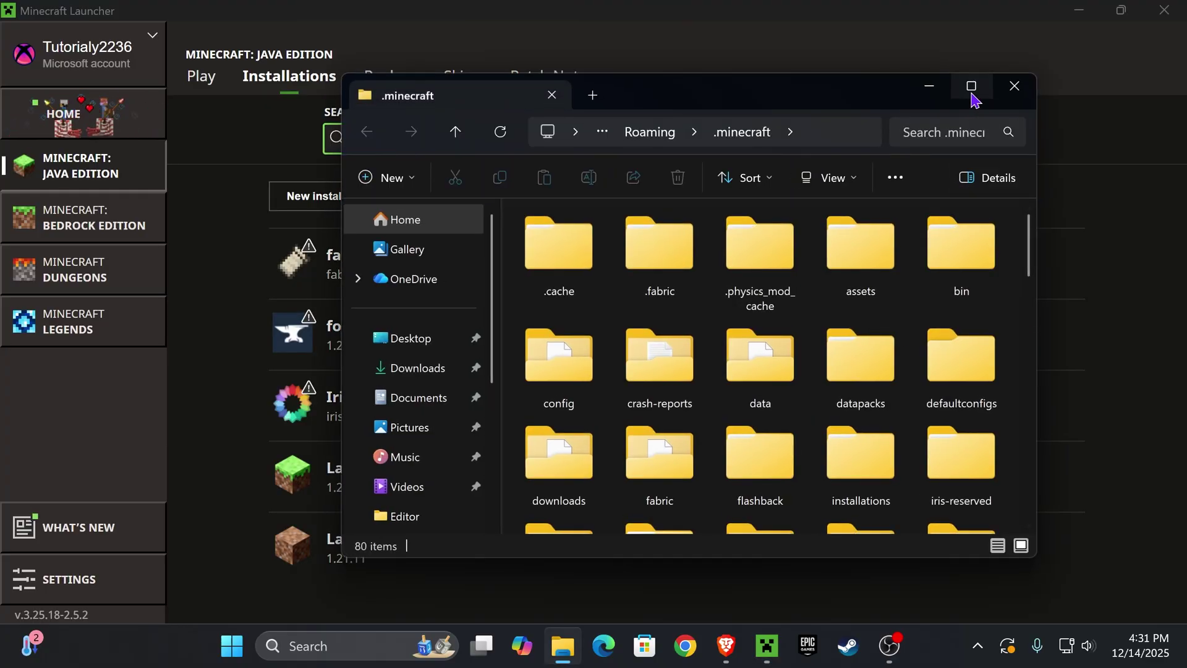
left_click(973, 89)
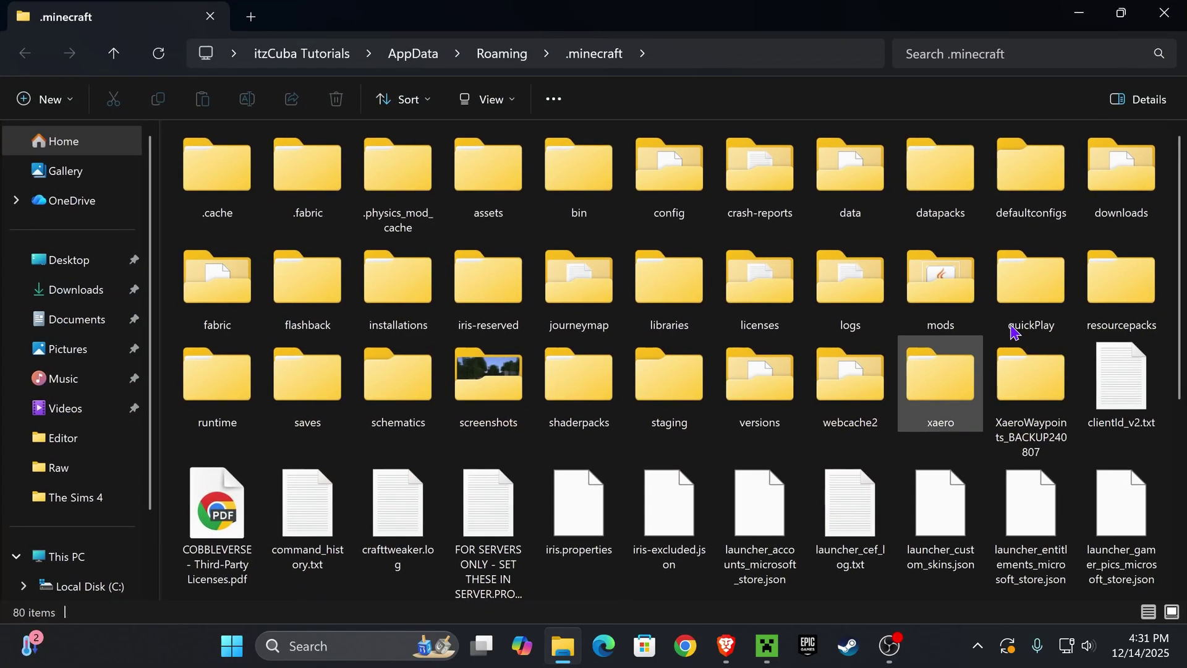
left_click(955, 320)
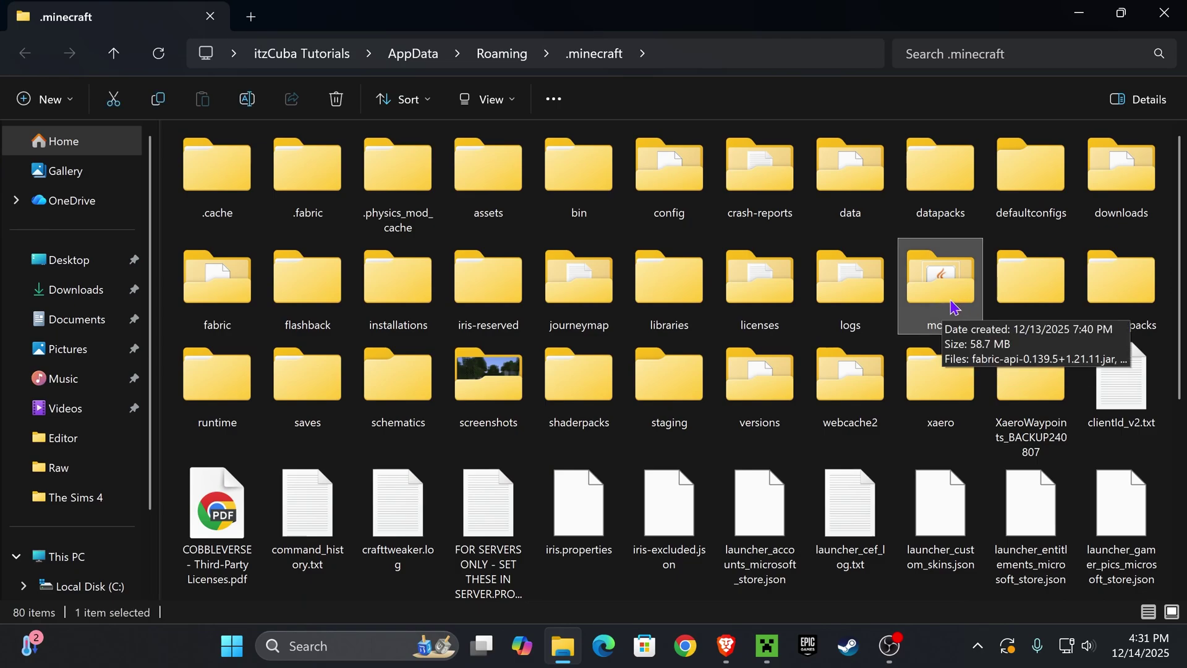
key("Delete")
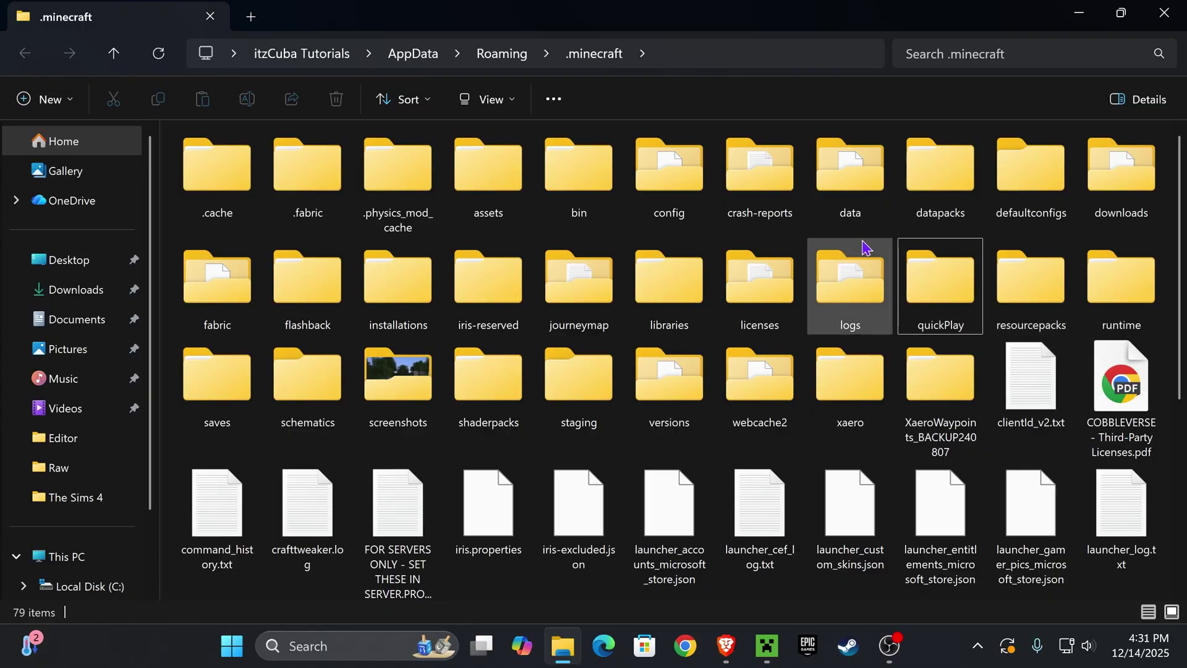
Step: Create a new folder named mods in .minecraft and open it
left_click(50, 98)
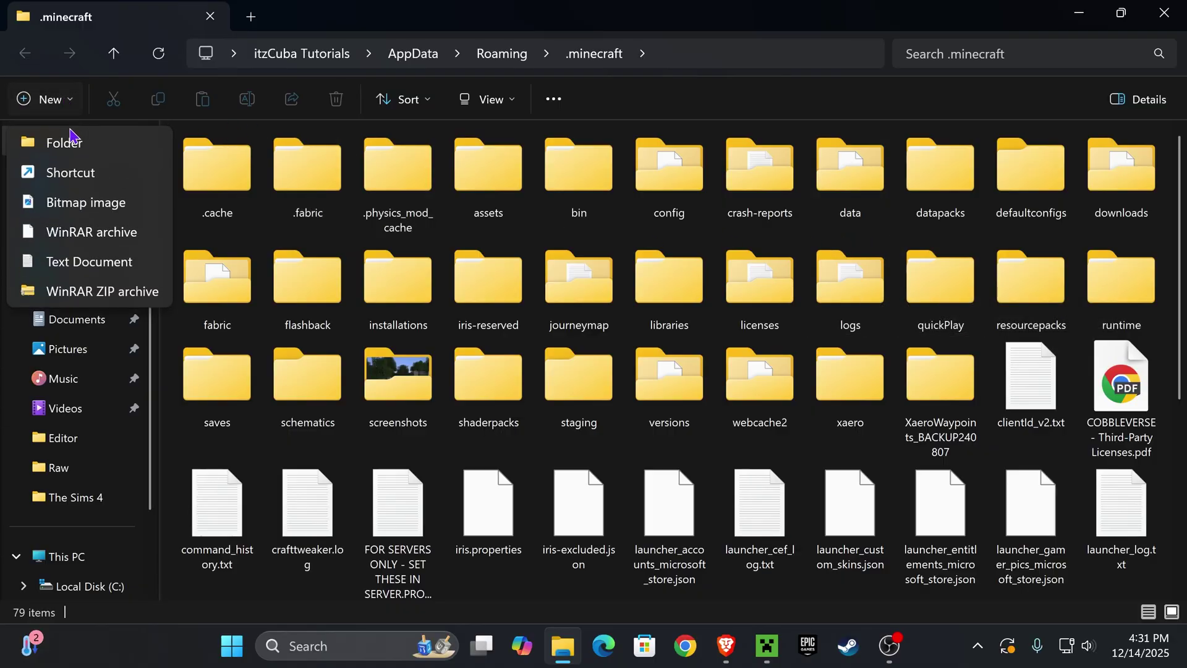
left_click(64, 141)
type("mods")
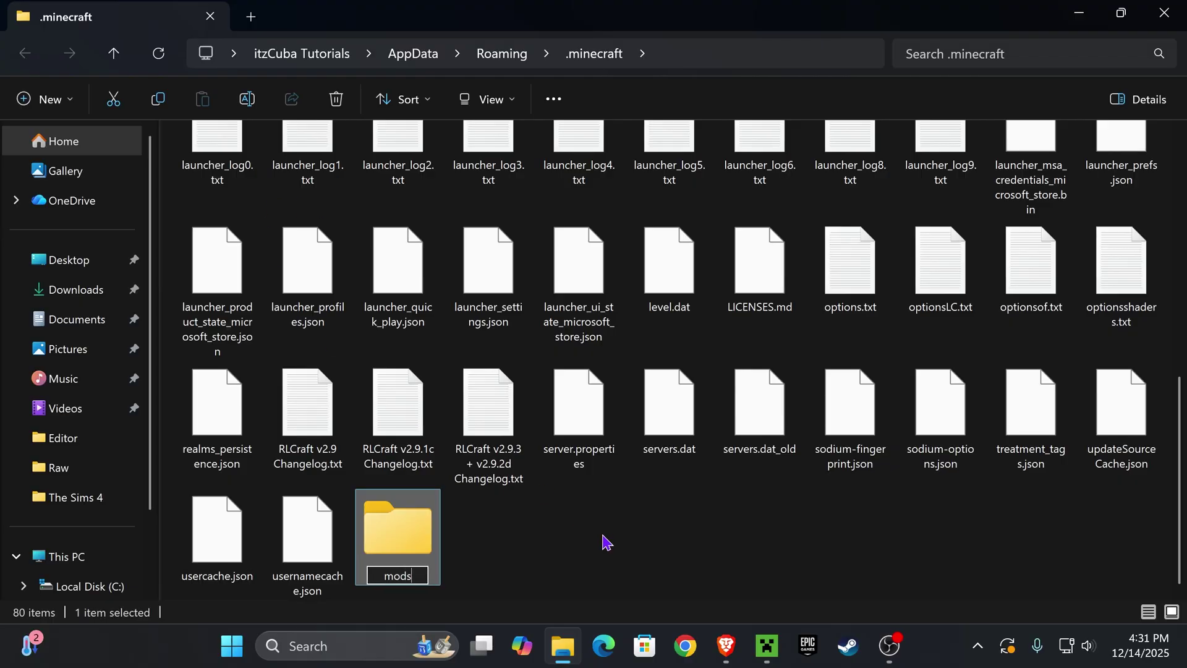
key("Return")
left_click_drag(522, 540, 397, 554)
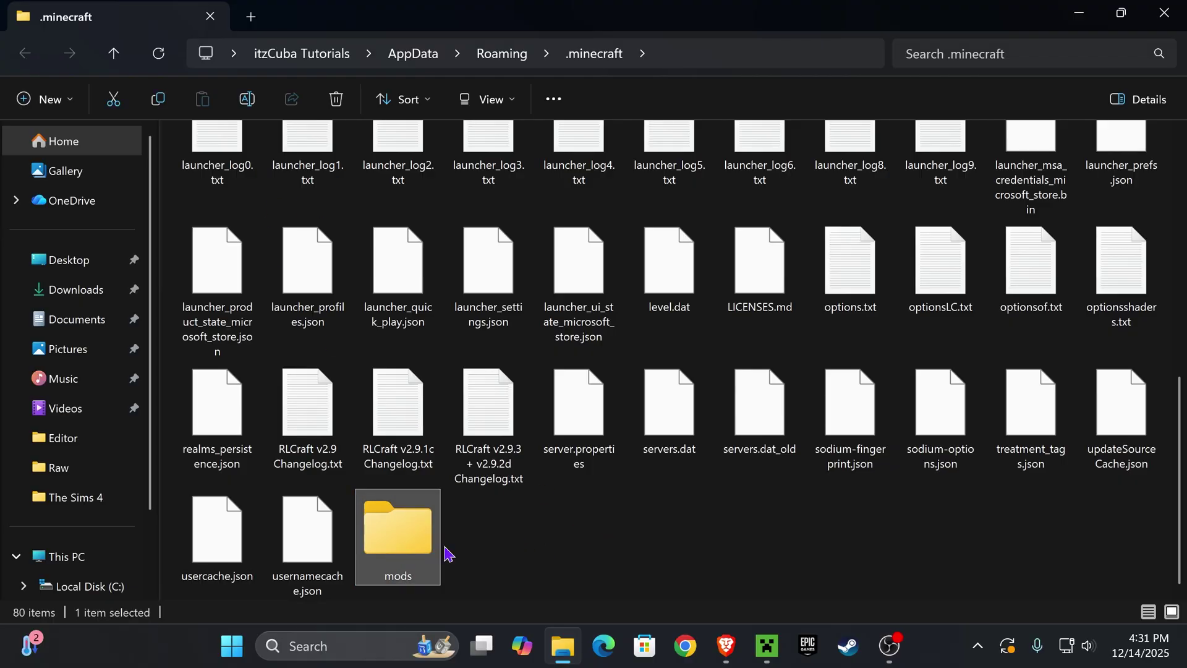
left_click(560, 540)
double_click(418, 530)
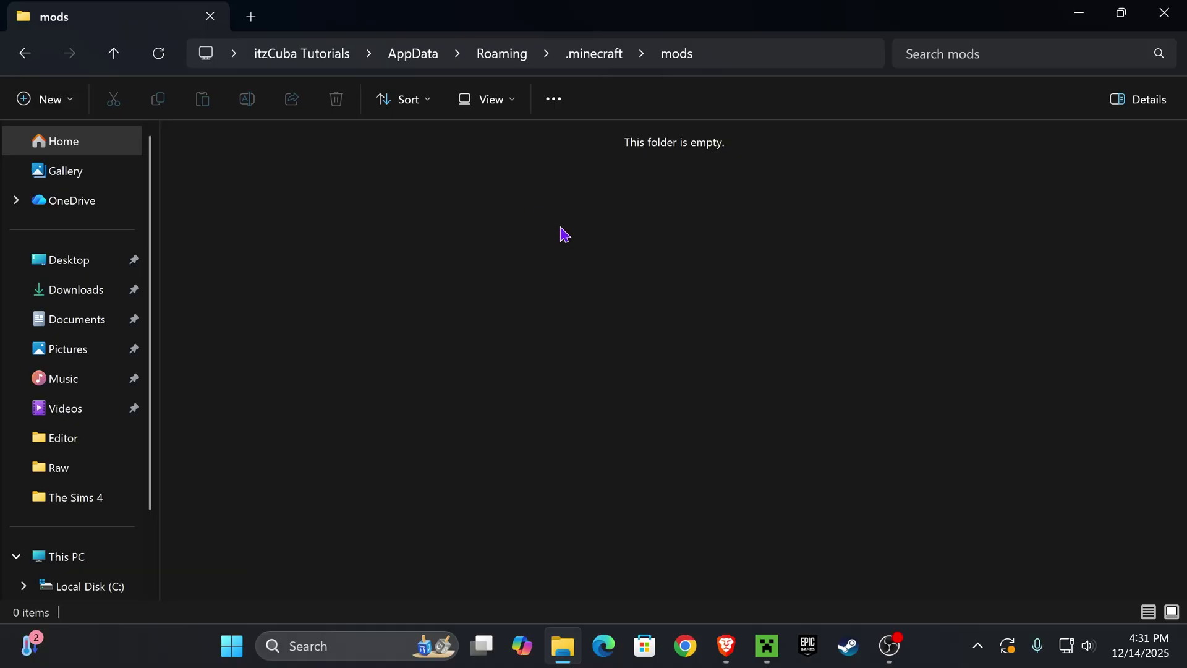
Step: Arrange the mods folder window beside the desktop file and move physics-mod-3.1.22-mc-1.21.11-forge.jar into the folder
left_click(1118, 13)
left_click(1081, 13)
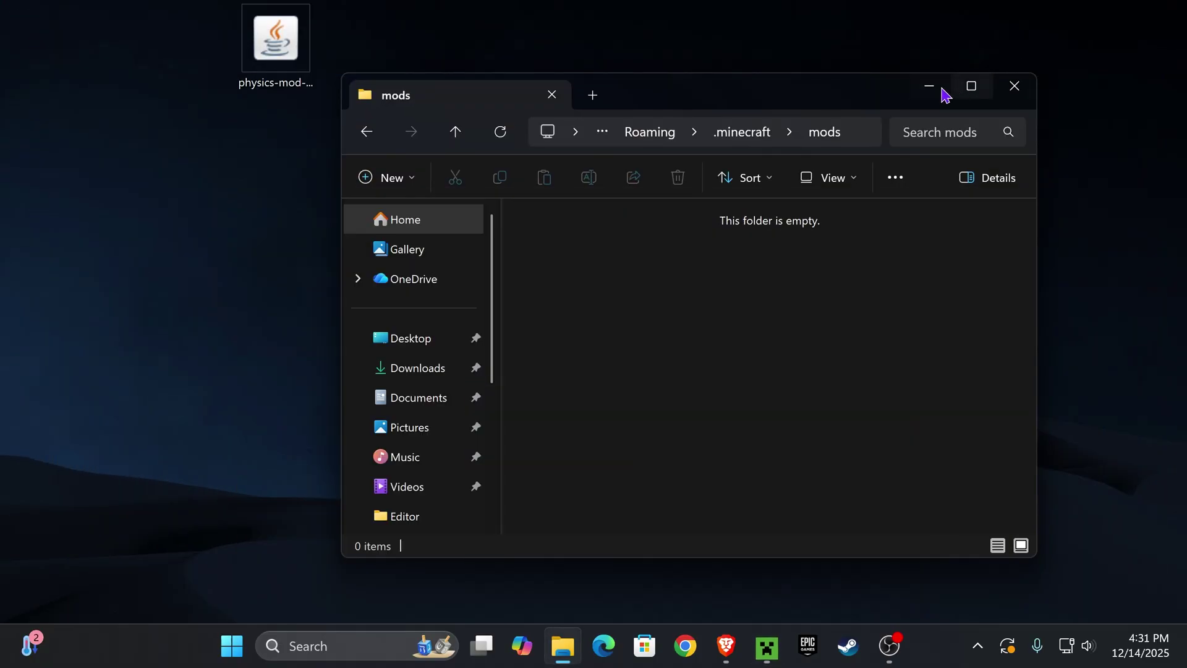
left_click_drag(807, 89, 827, 110)
left_click_drag(339, 19, 204, 289)
left_click_drag(278, 153, 162, 361)
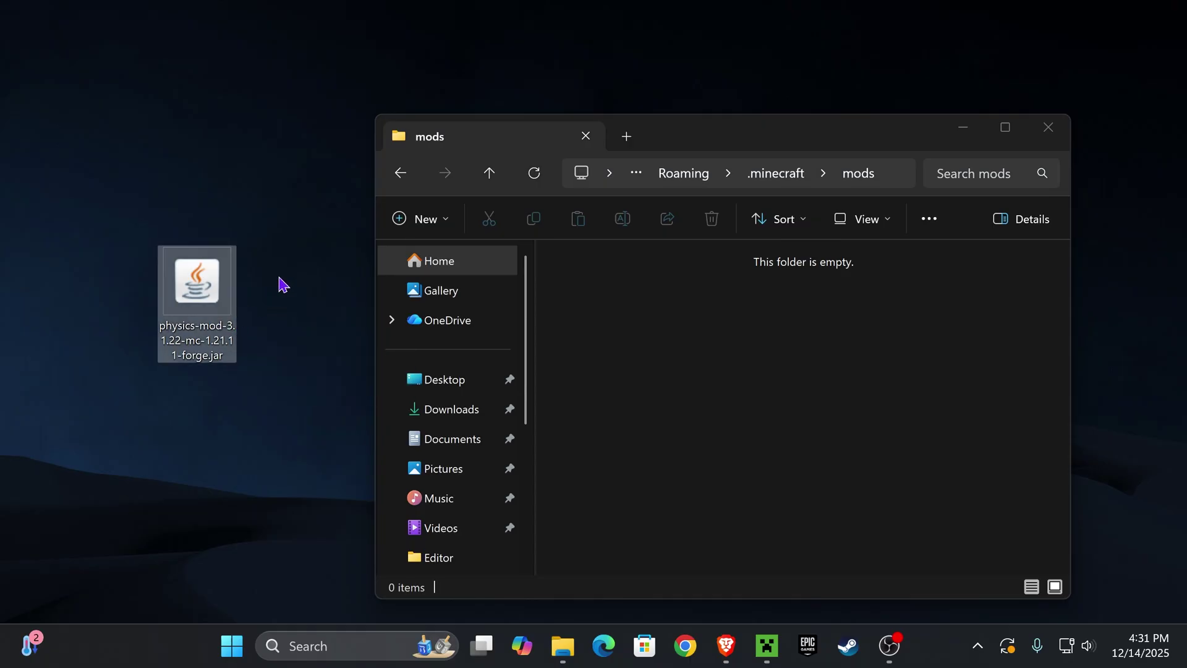
left_click_drag(206, 344, 711, 310)
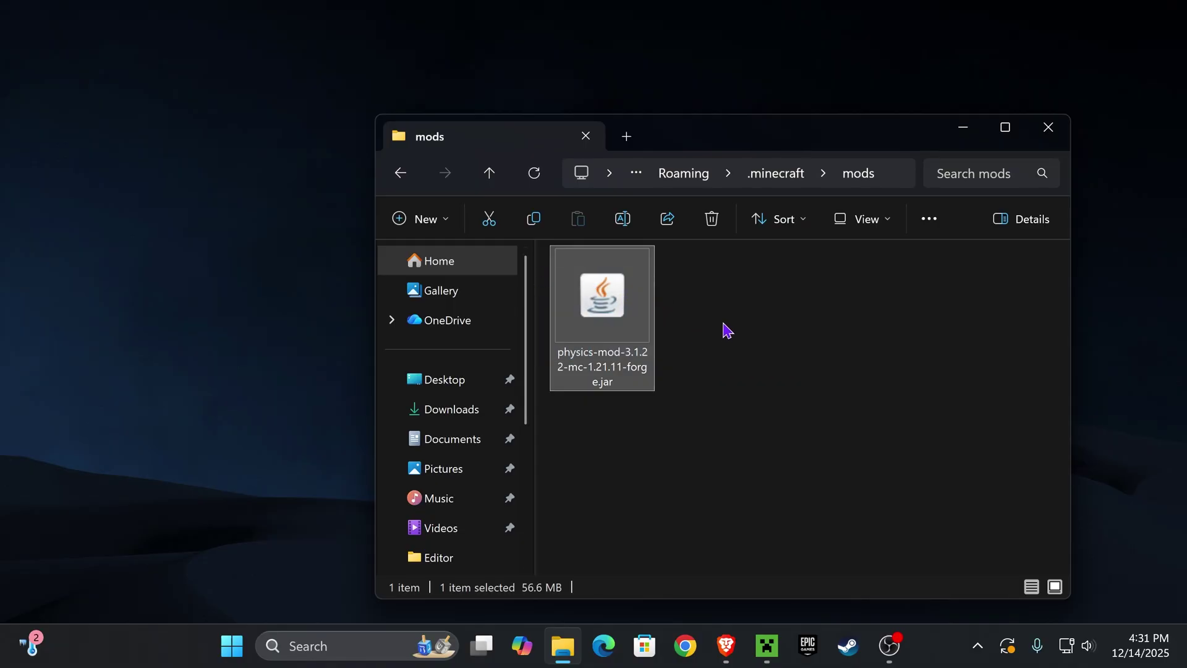
left_click(727, 330)
left_click_drag(759, 321, 644, 295)
Step: Switch to the browser, filter the Physics Mod versions on Modrinth by game version 1.21.11, and review their supported platforms
left_click(731, 652)
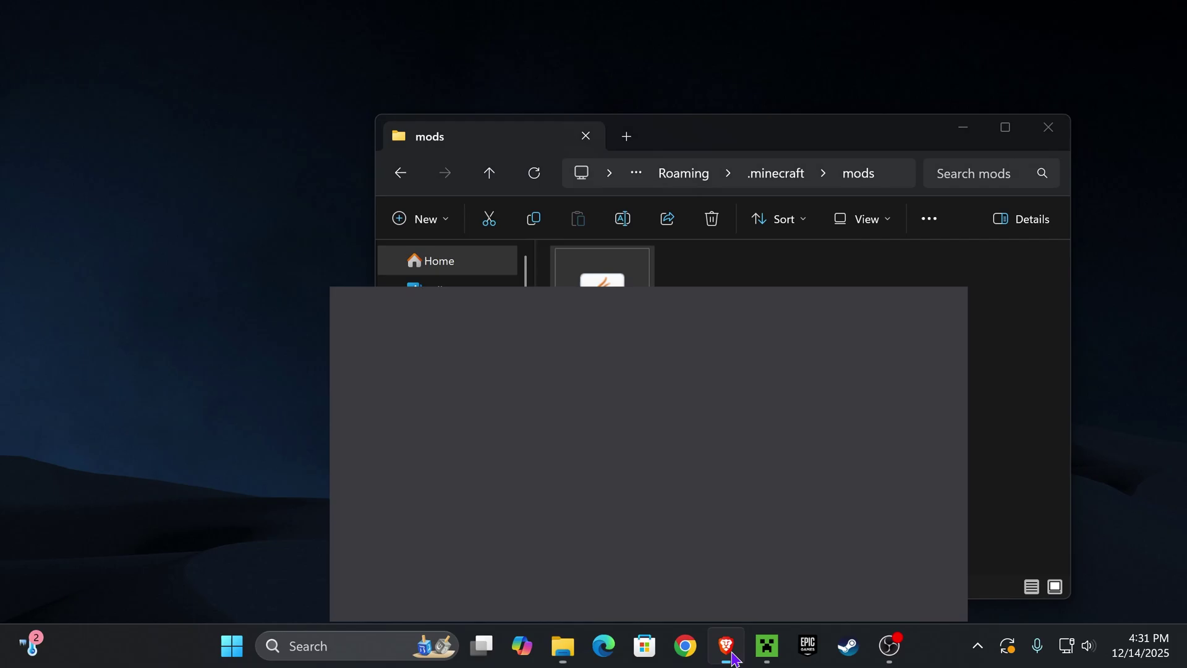
left_click(626, 24)
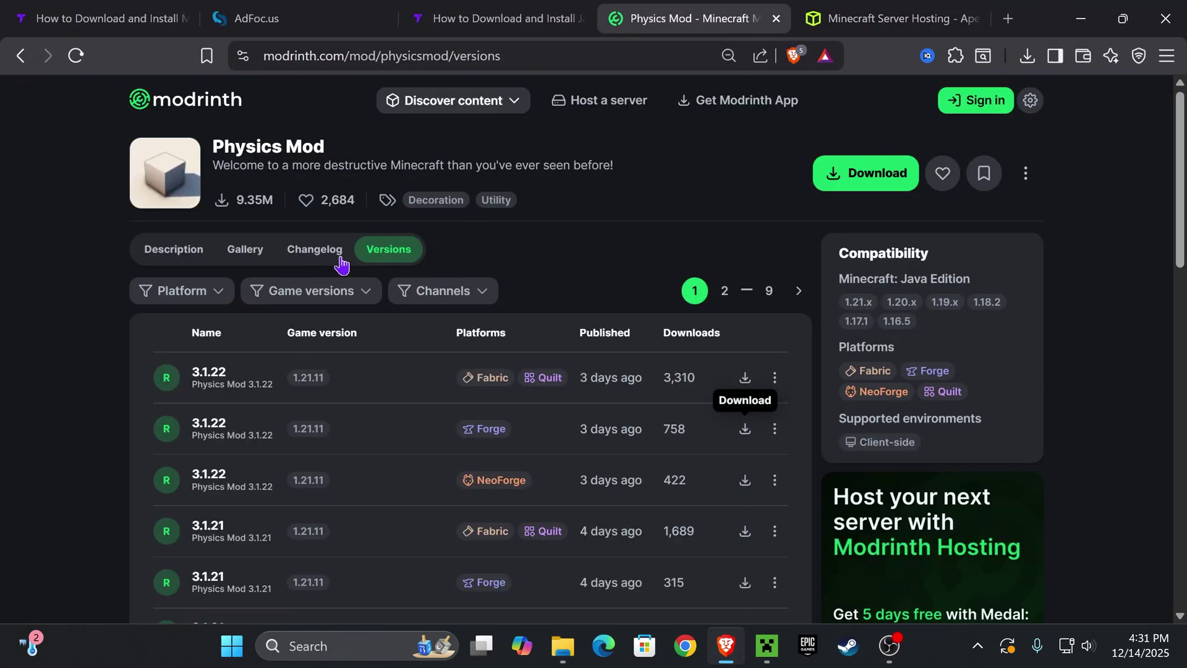
scroll(296, 192, "down", 3)
scroll(300, 247, "up", 3)
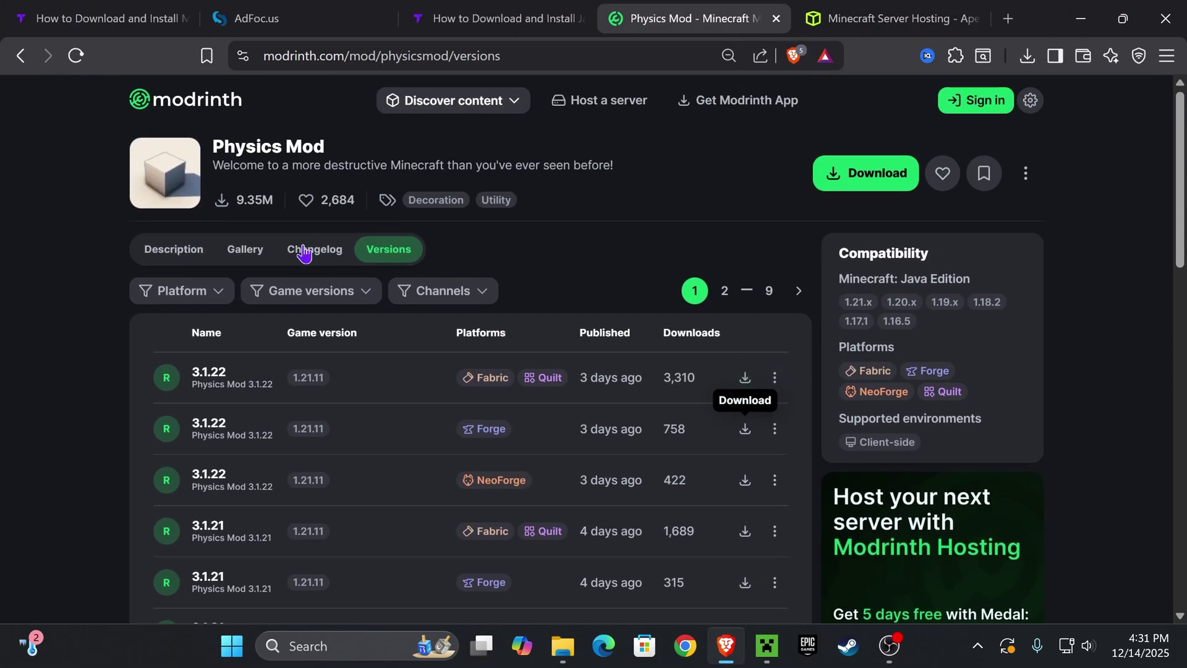
left_click(265, 300)
left_click(273, 358)
left_click(561, 268)
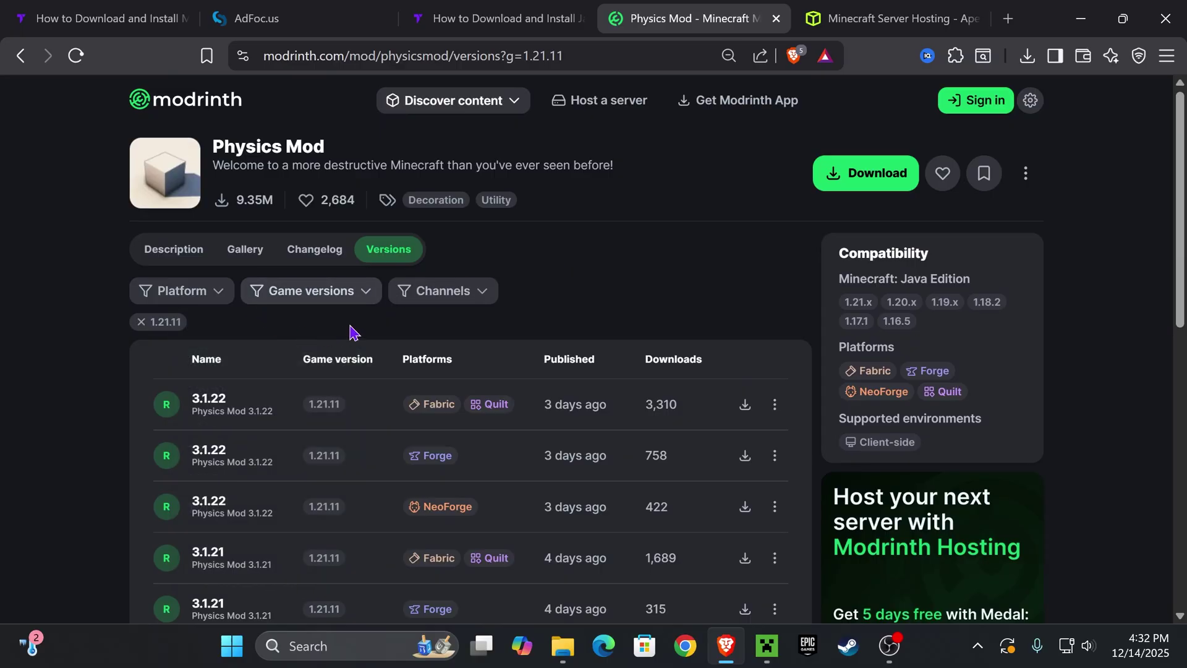
scroll(346, 327, "down", 2)
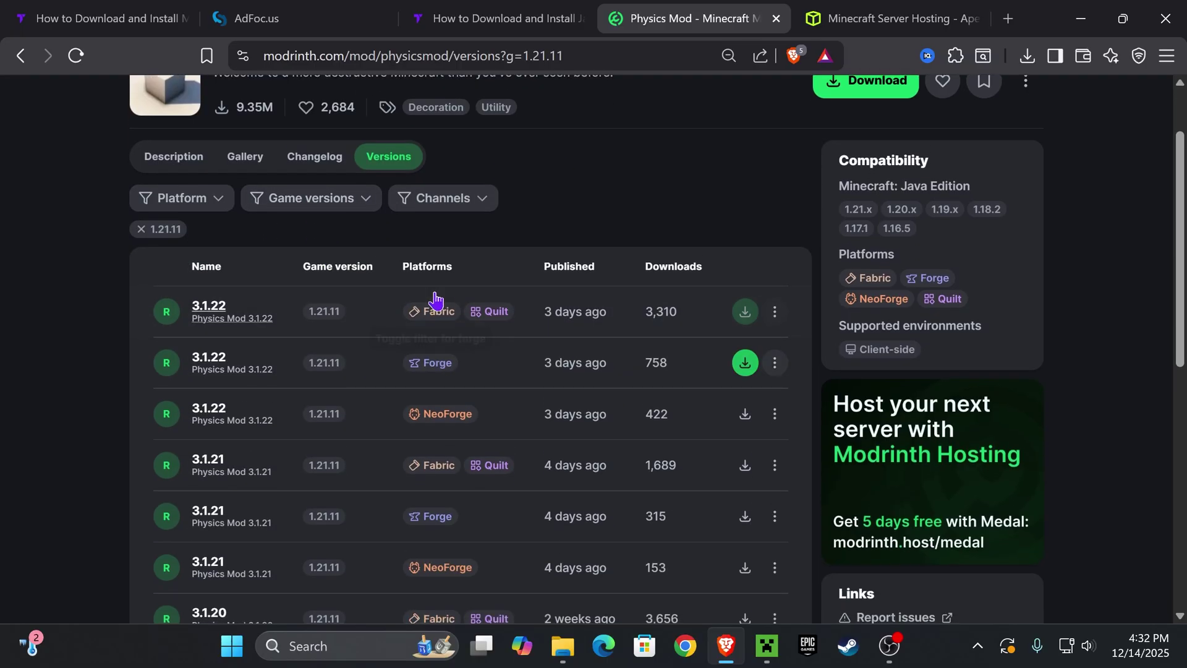
left_click(1081, 18)
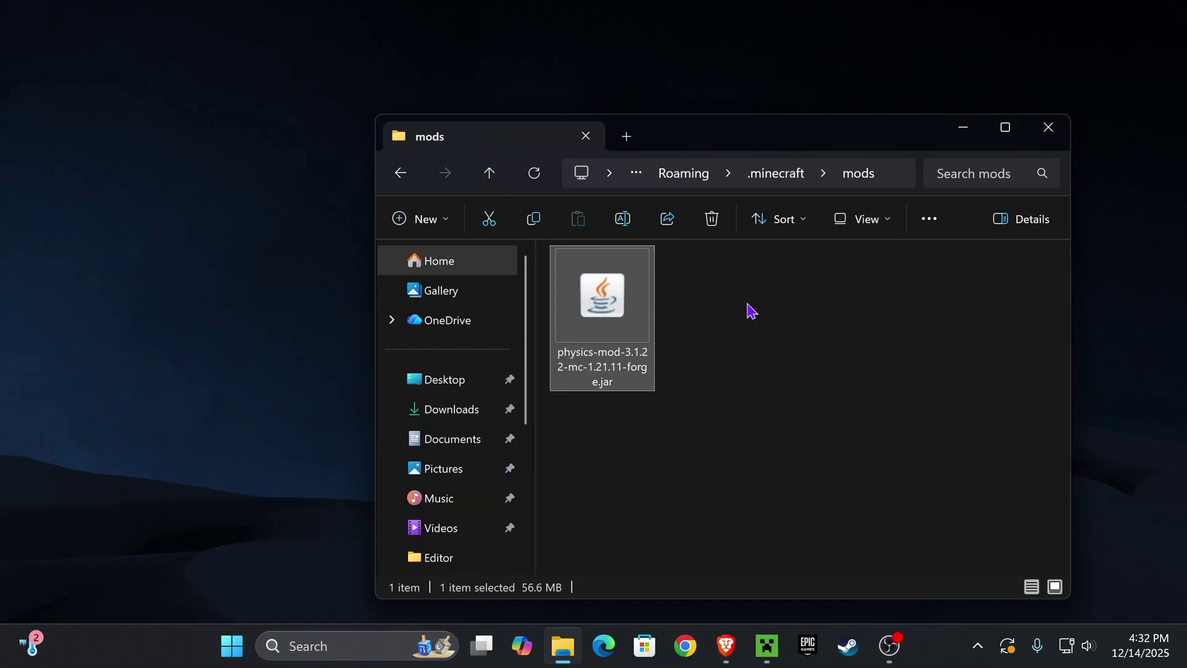
Step: Close the mods folder and launch the forge installation from the Minecraft Launcher, accepting the risks and disabling further warnings for it
left_click_drag(884, 301, 633, 284)
left_click_drag(844, 342, 776, 328)
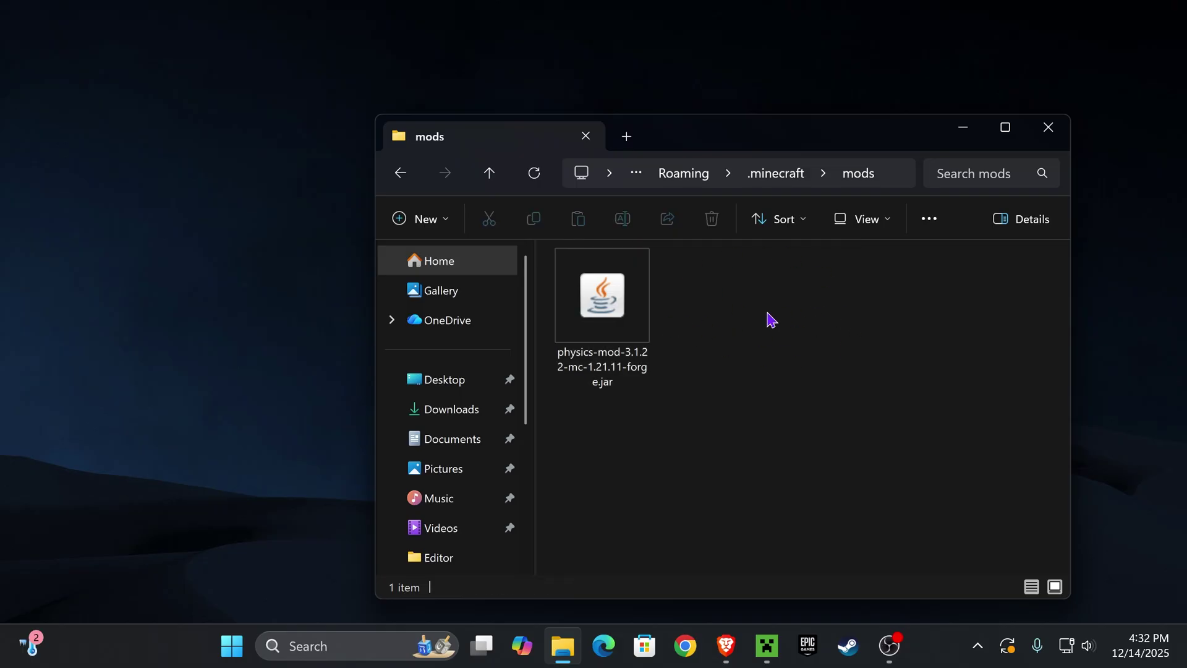
left_click(1049, 126)
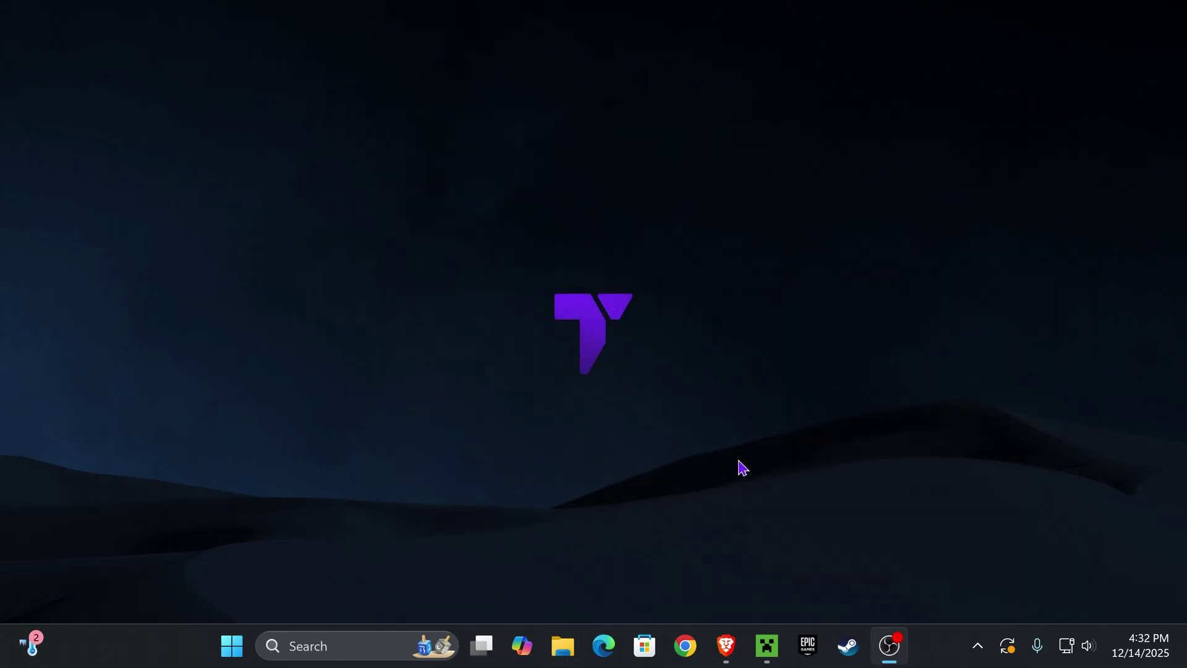
left_click(770, 647)
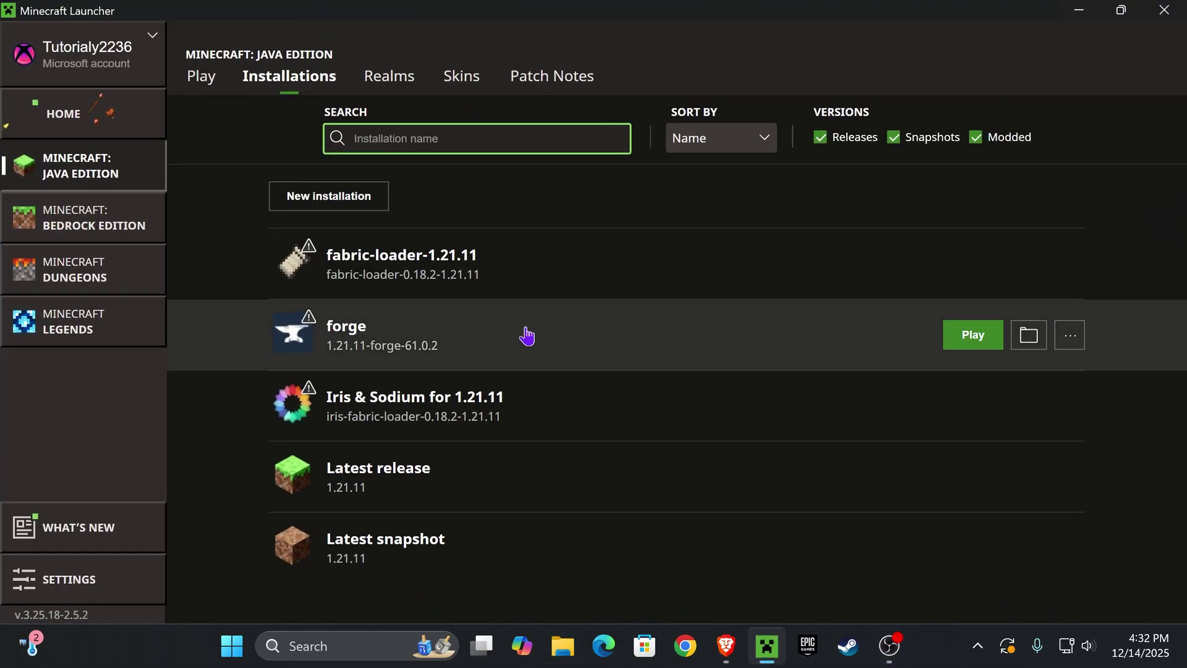
left_click(964, 342)
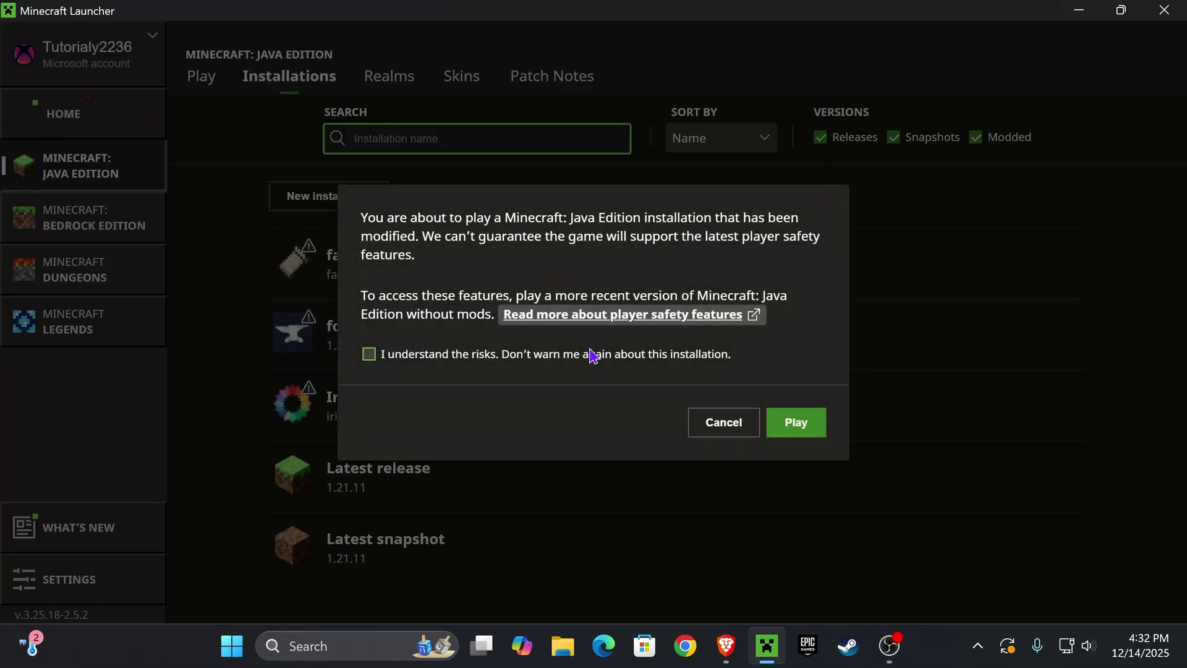
left_click(567, 359)
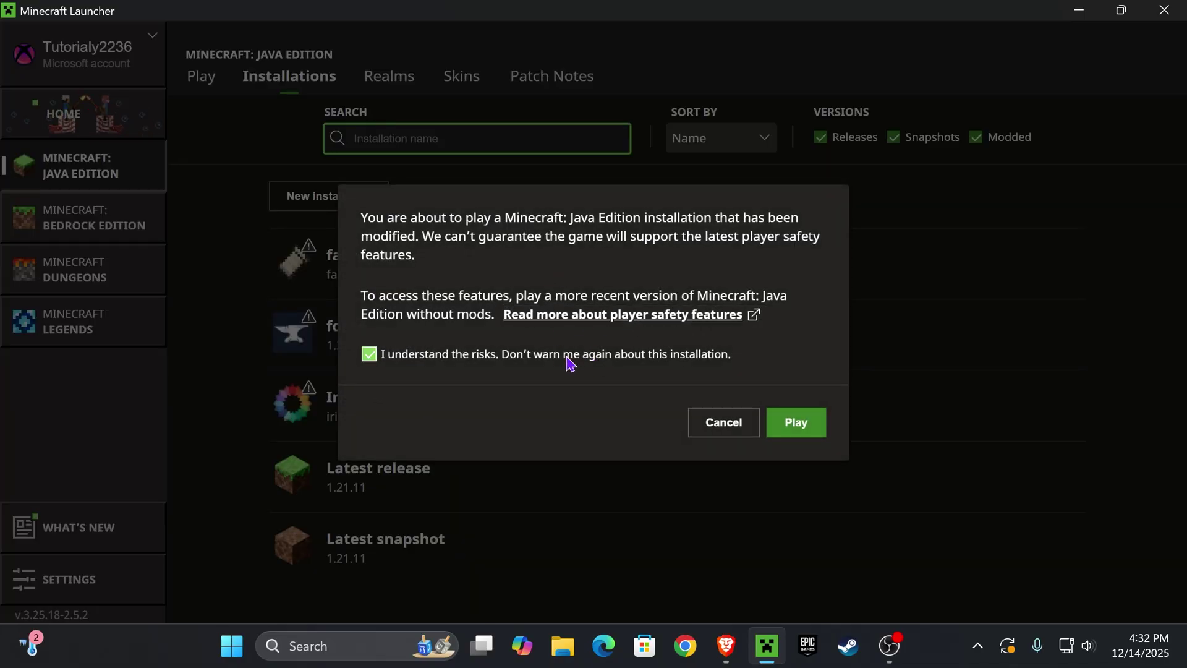
left_click(796, 423)
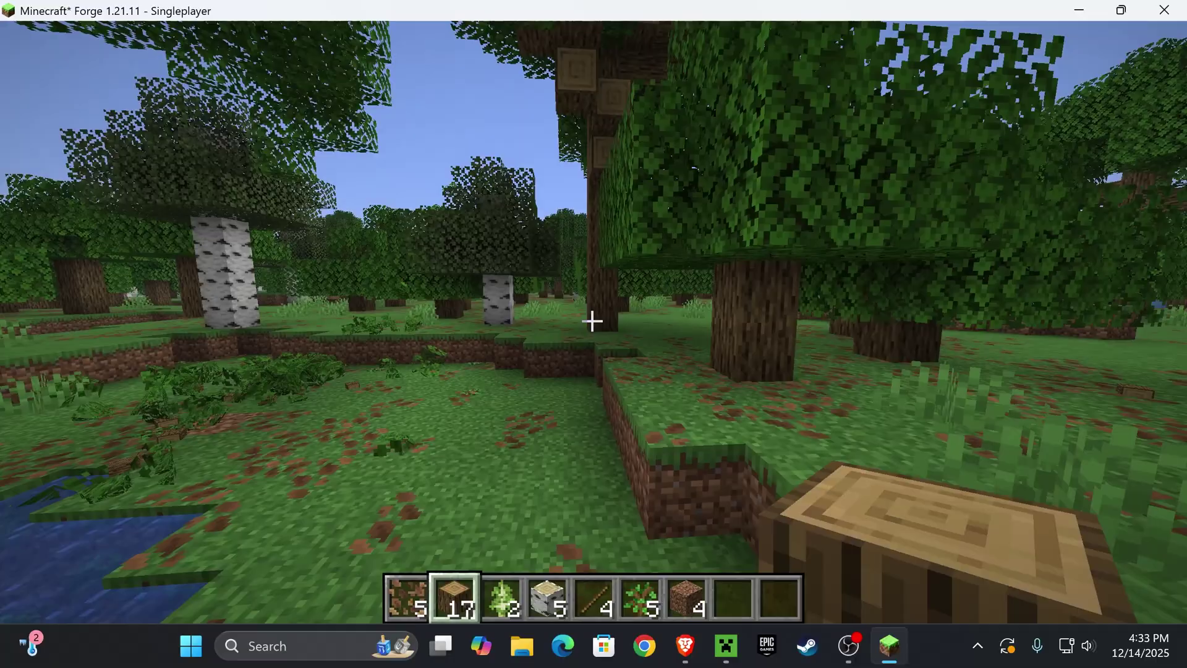
Step: Walk toward the tree trunk in the single-player forest world
key("w")
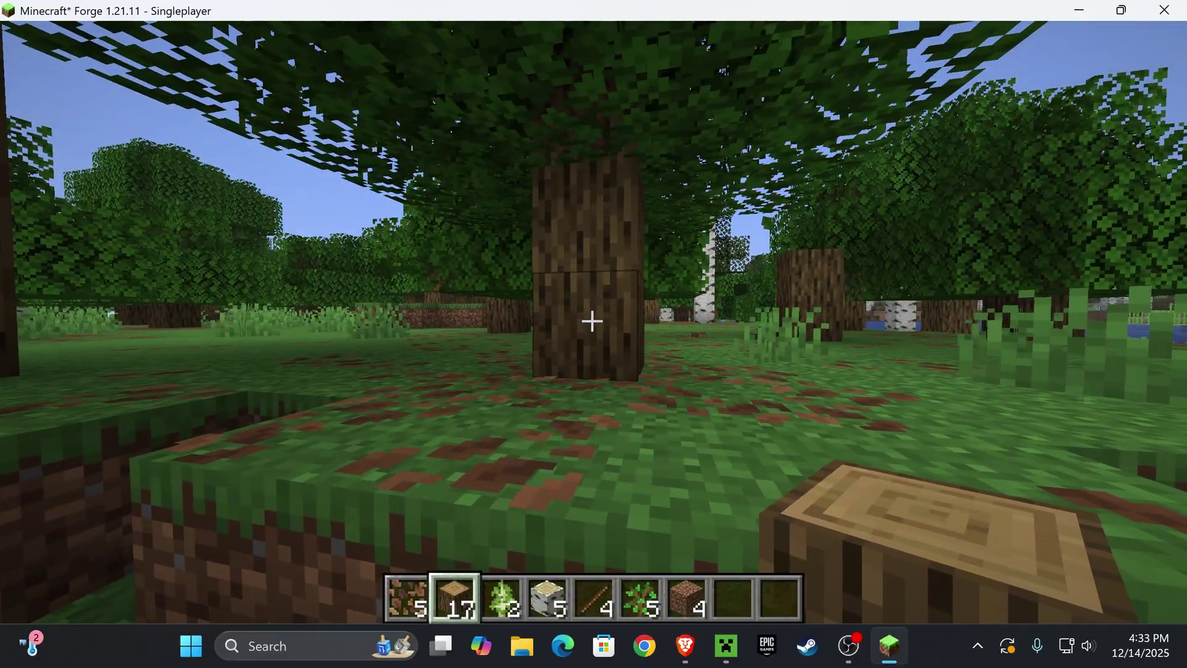